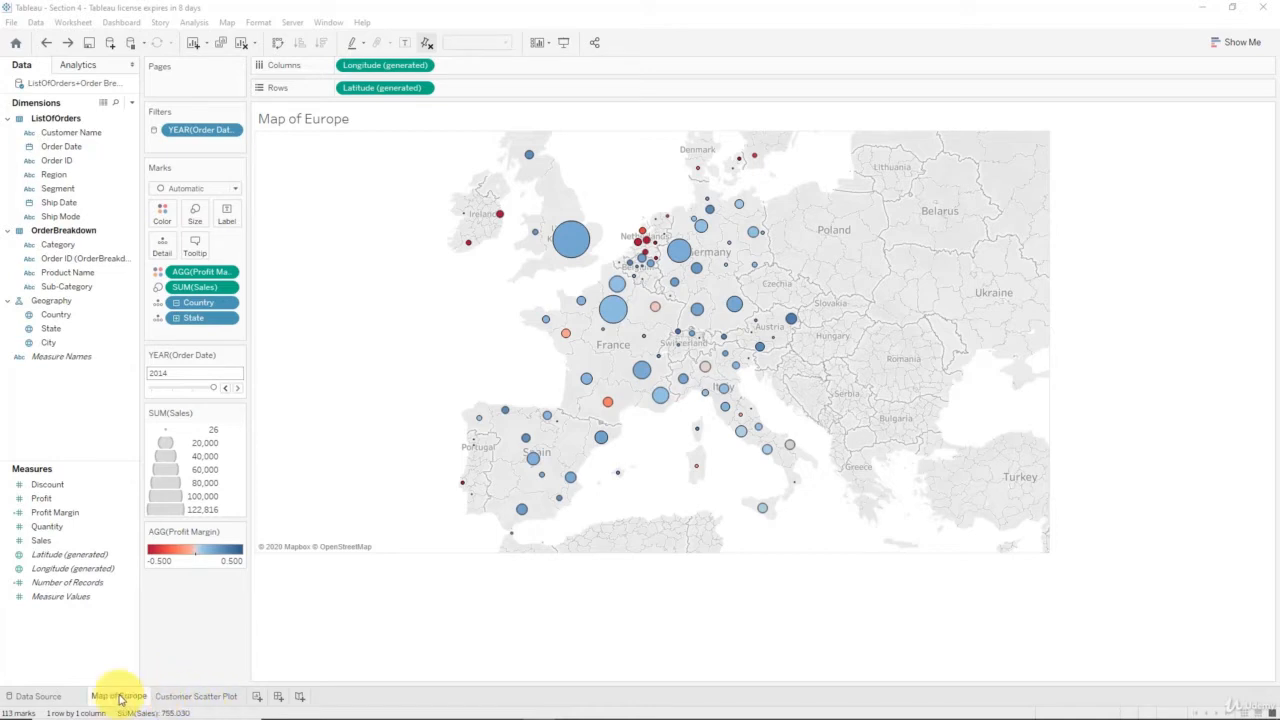
# - Review the Map of Europe and Customer Scatter Plot worksheets and create a new dashboard
pyautogui.click(172, 697)
pyautogui.click(118, 698)
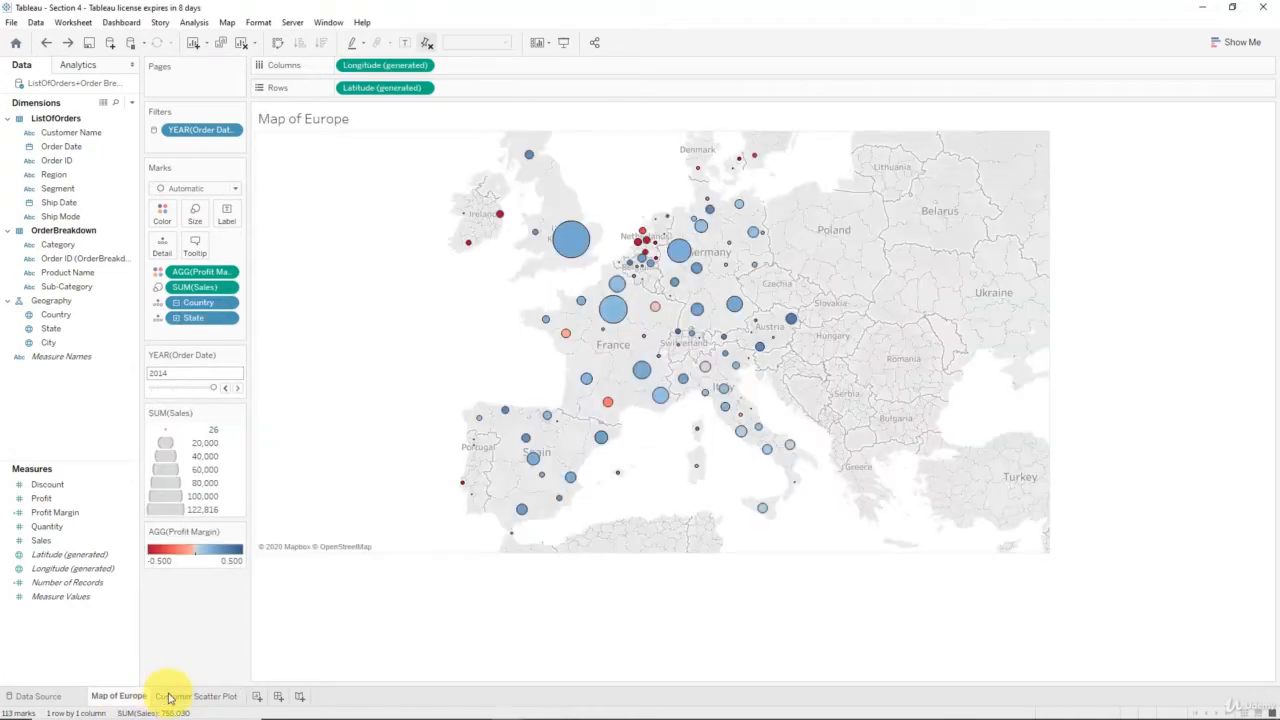
pyautogui.click(171, 695)
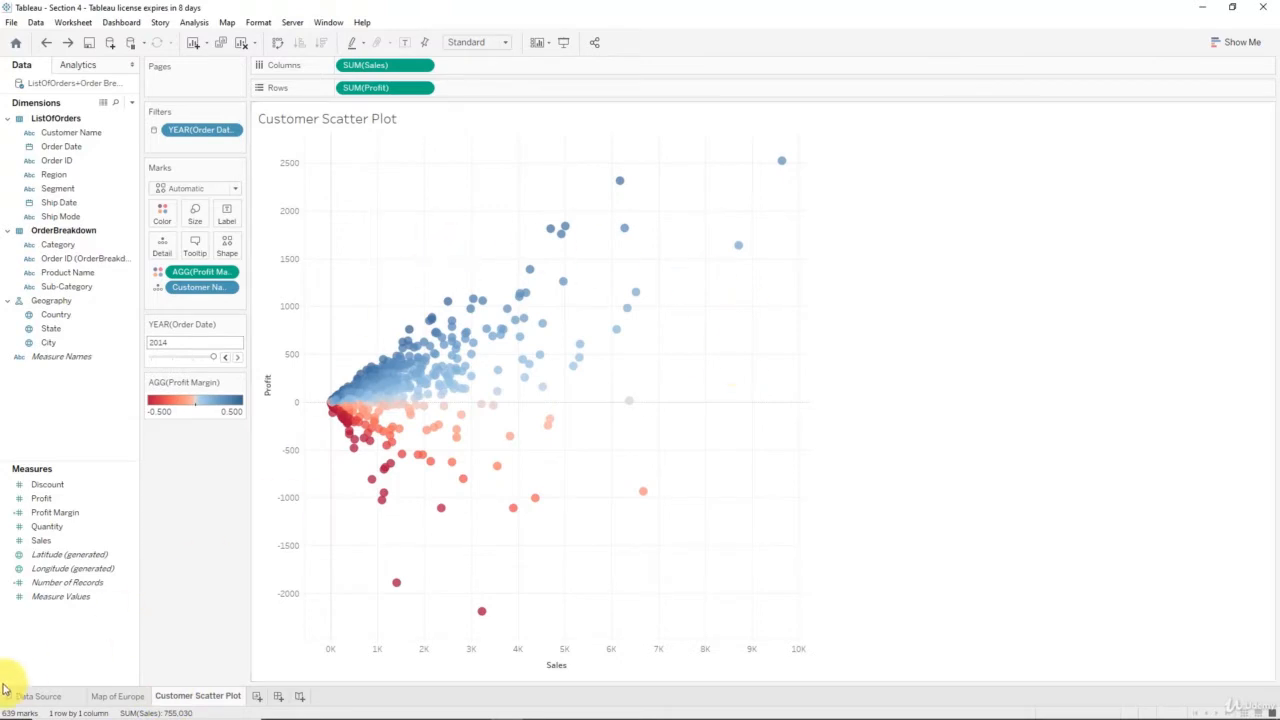
pyautogui.click(112, 695)
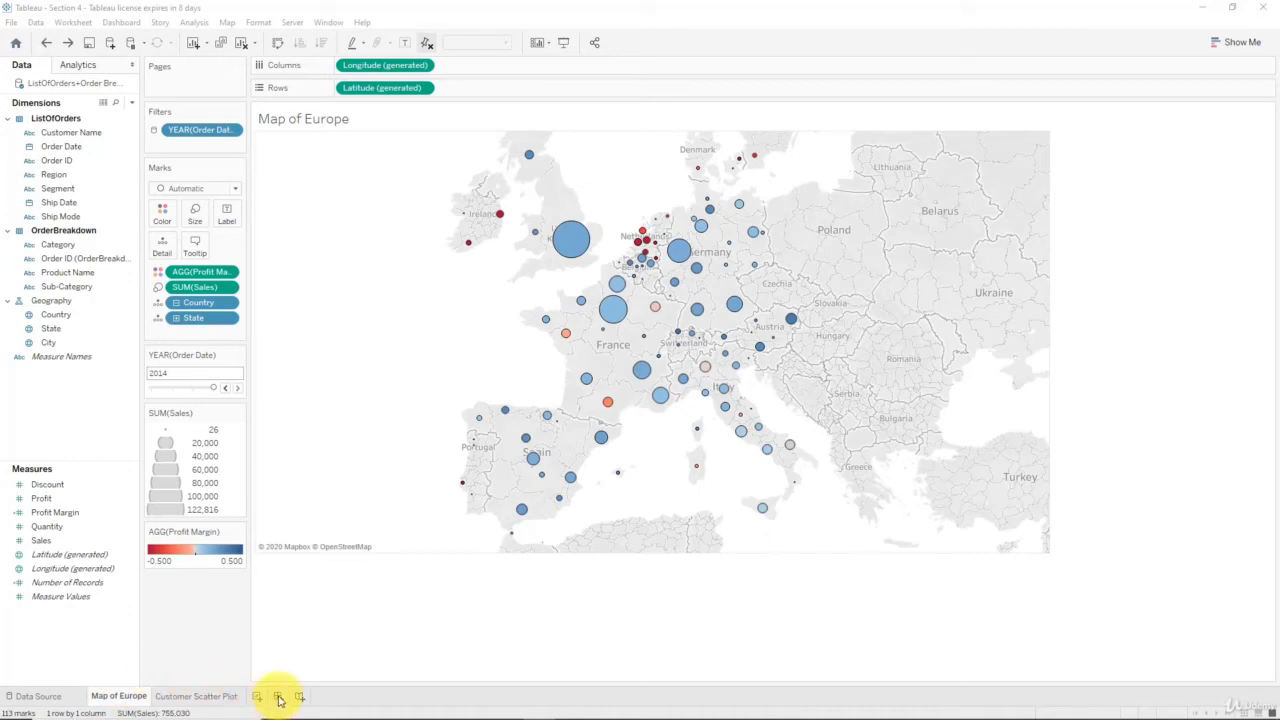
pyautogui.click(279, 698)
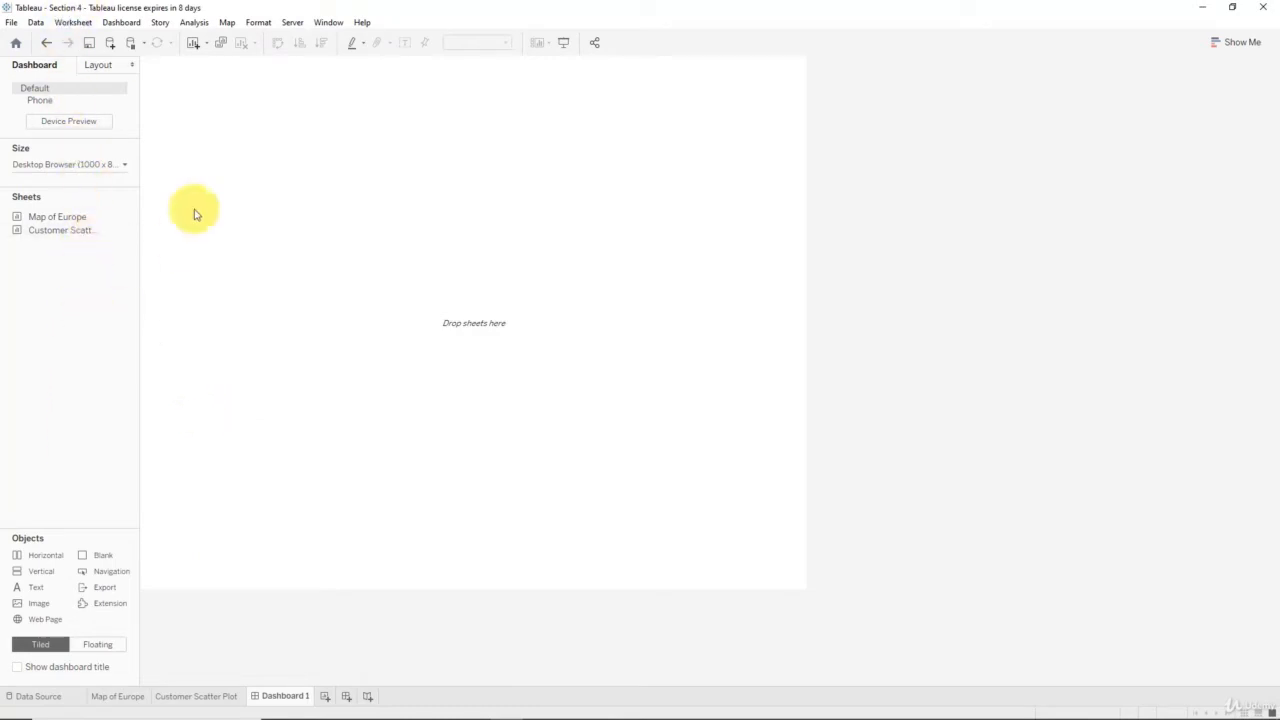
pyautogui.moveTo(71, 230)
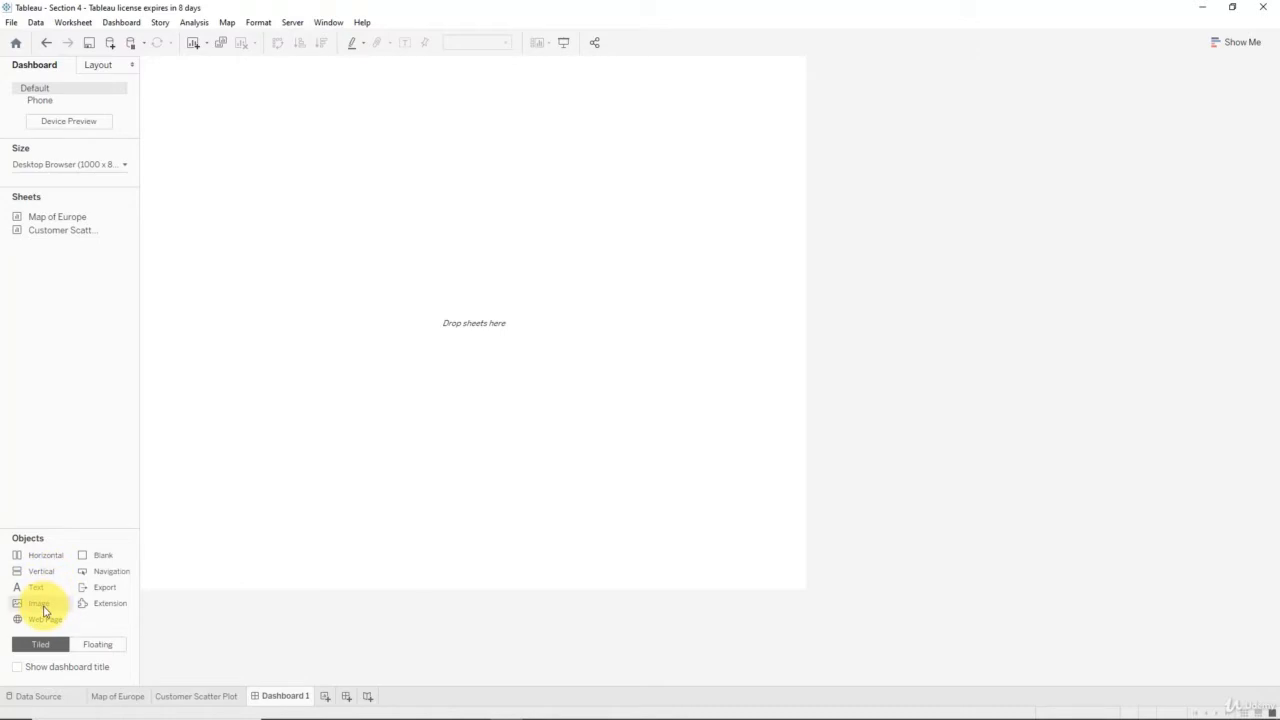
pyautogui.click(107, 648)
pyautogui.click(50, 644)
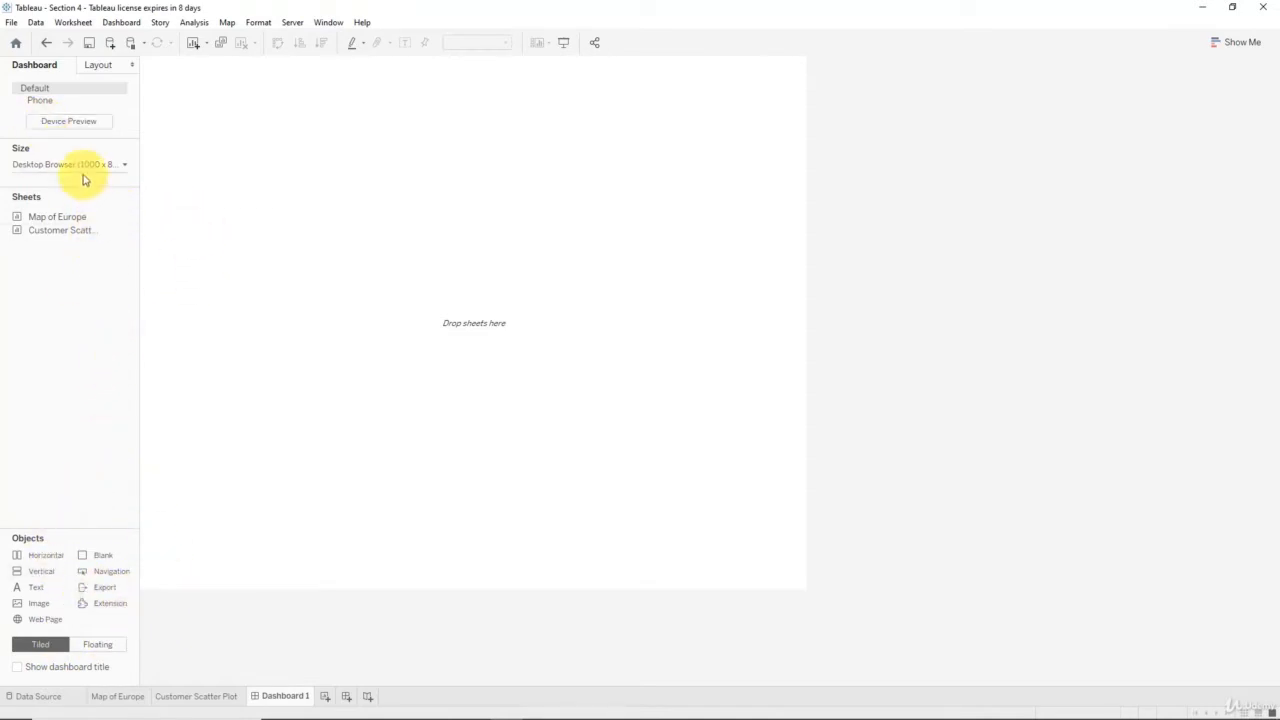
pyautogui.click(104, 64)
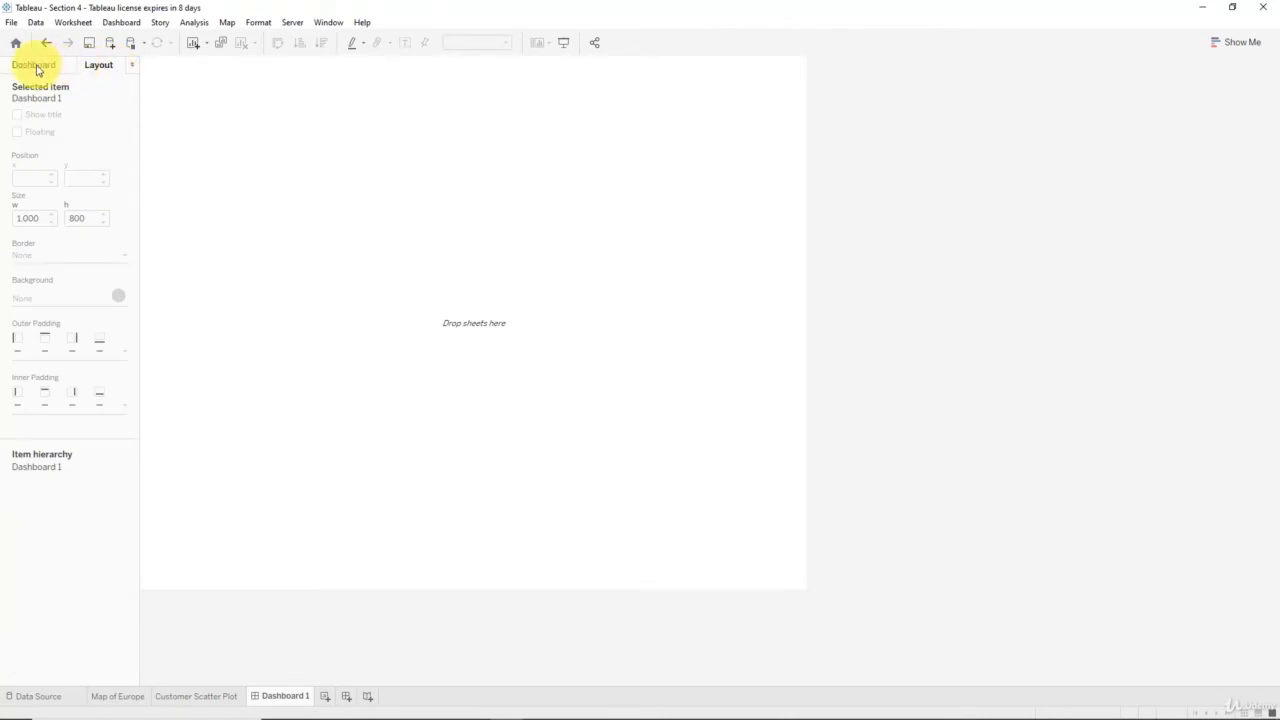
pyautogui.click(37, 68)
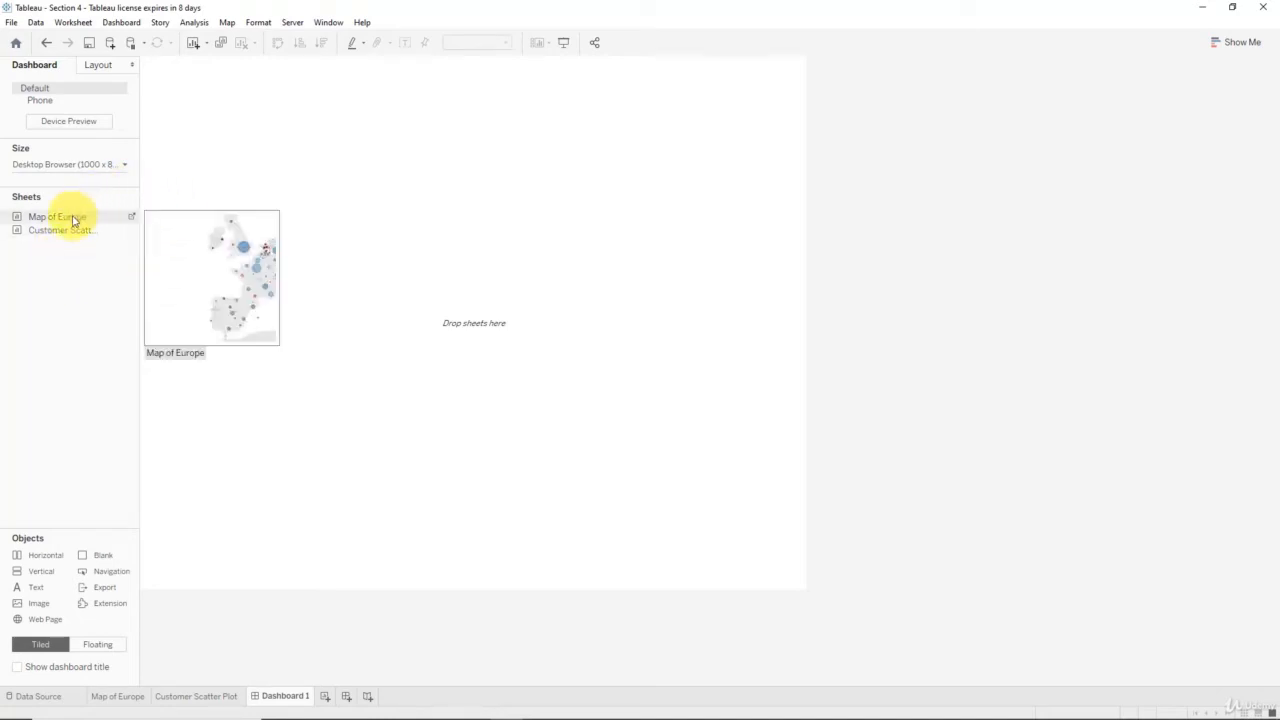
# - Place the Map of Europe sheet on the dashboard as a tiled item, with the Customer Scatter Plot sheet directly below it
pyautogui.moveTo(72, 220); pyautogui.dragTo(80, 222)
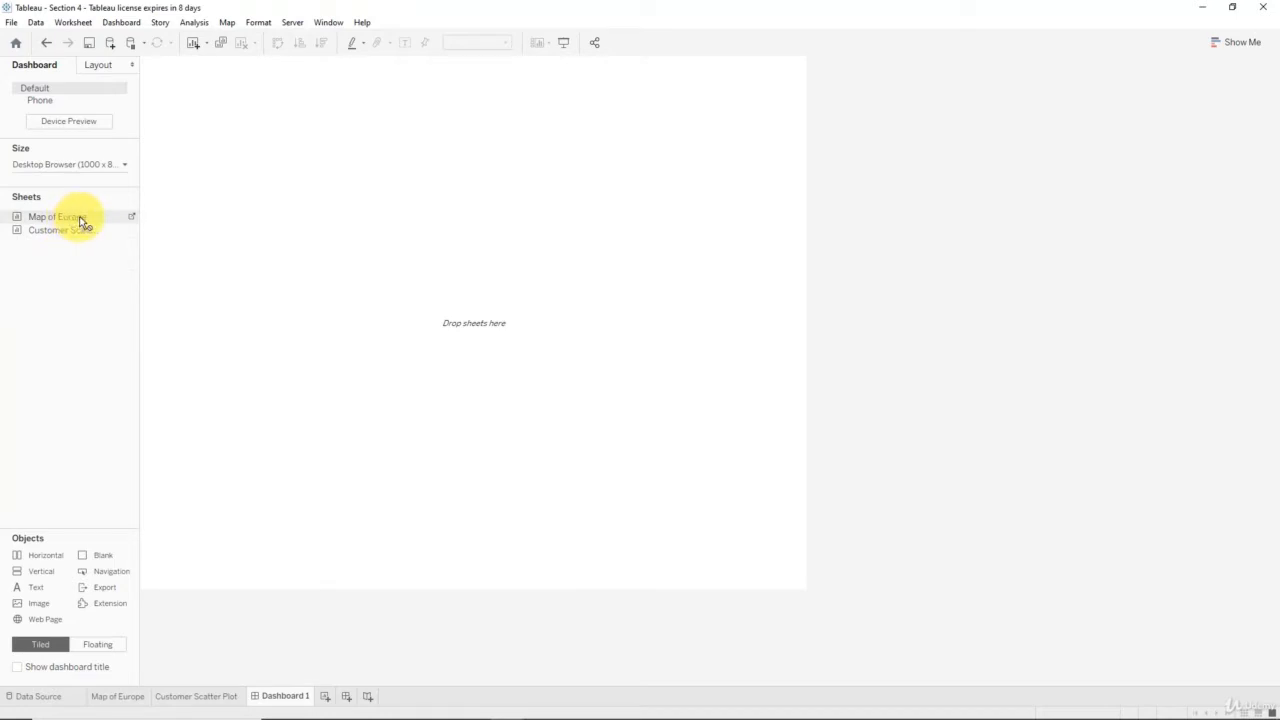
pyautogui.moveTo(82, 222); pyautogui.dragTo(518, 248)
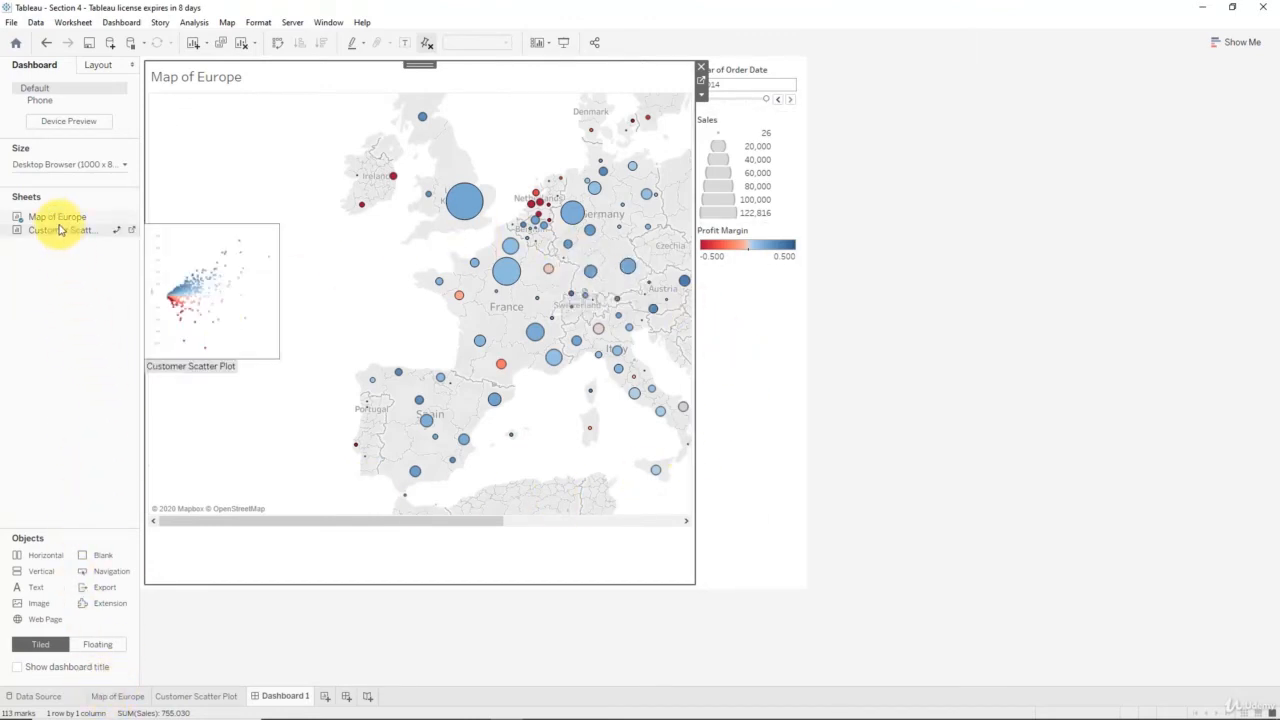
pyautogui.moveTo(309, 519); pyautogui.dragTo(418, 524)
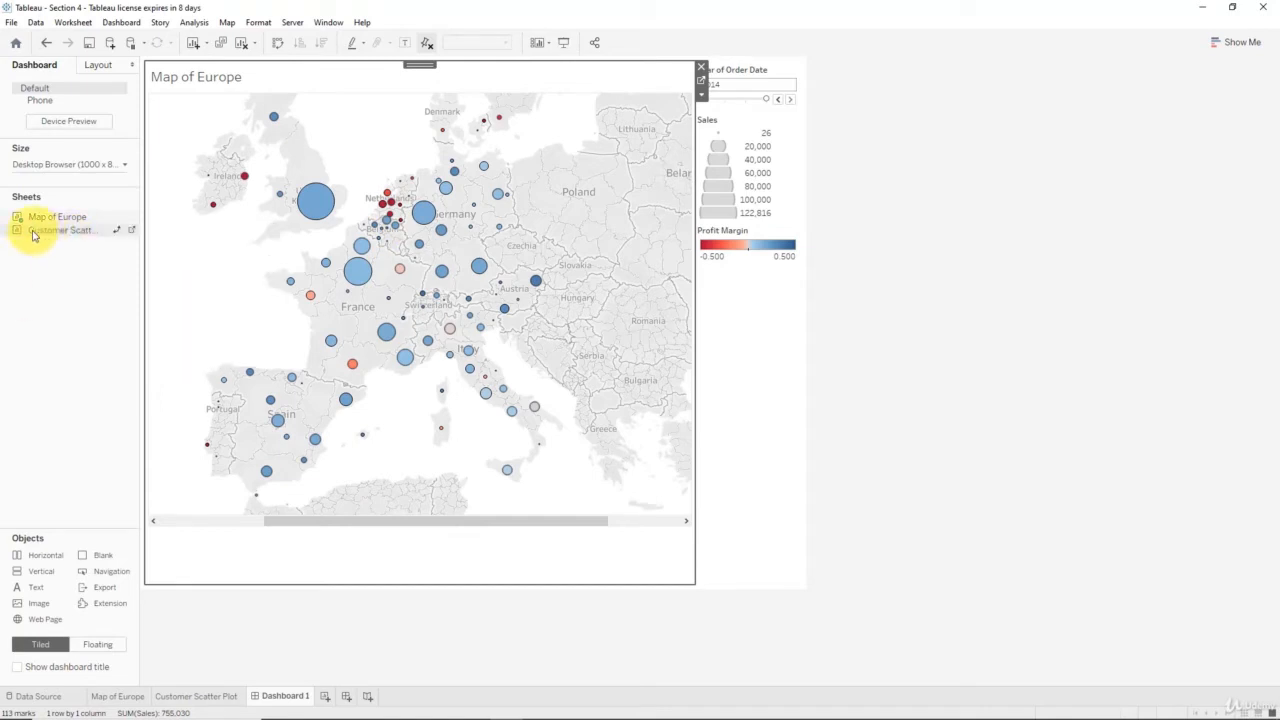
pyautogui.moveTo(33, 235); pyautogui.dragTo(452, 410)
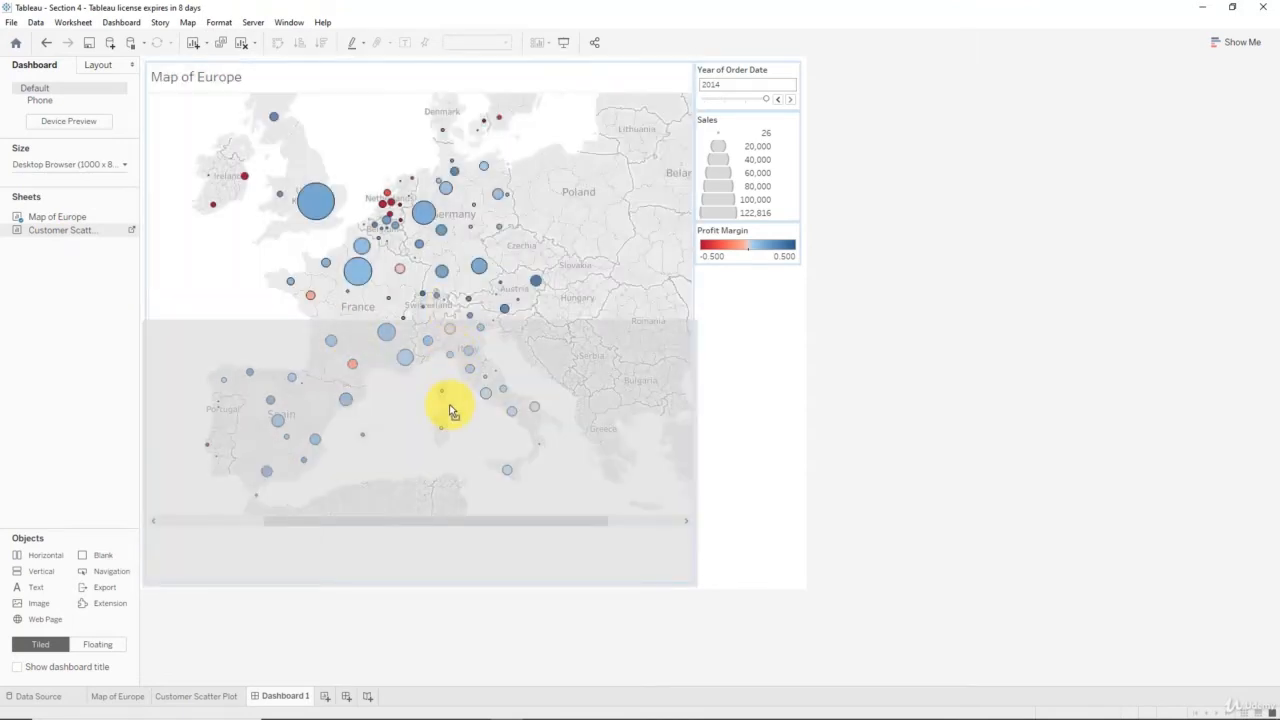
pyautogui.moveTo(452, 410); pyautogui.dragTo(451, 410)
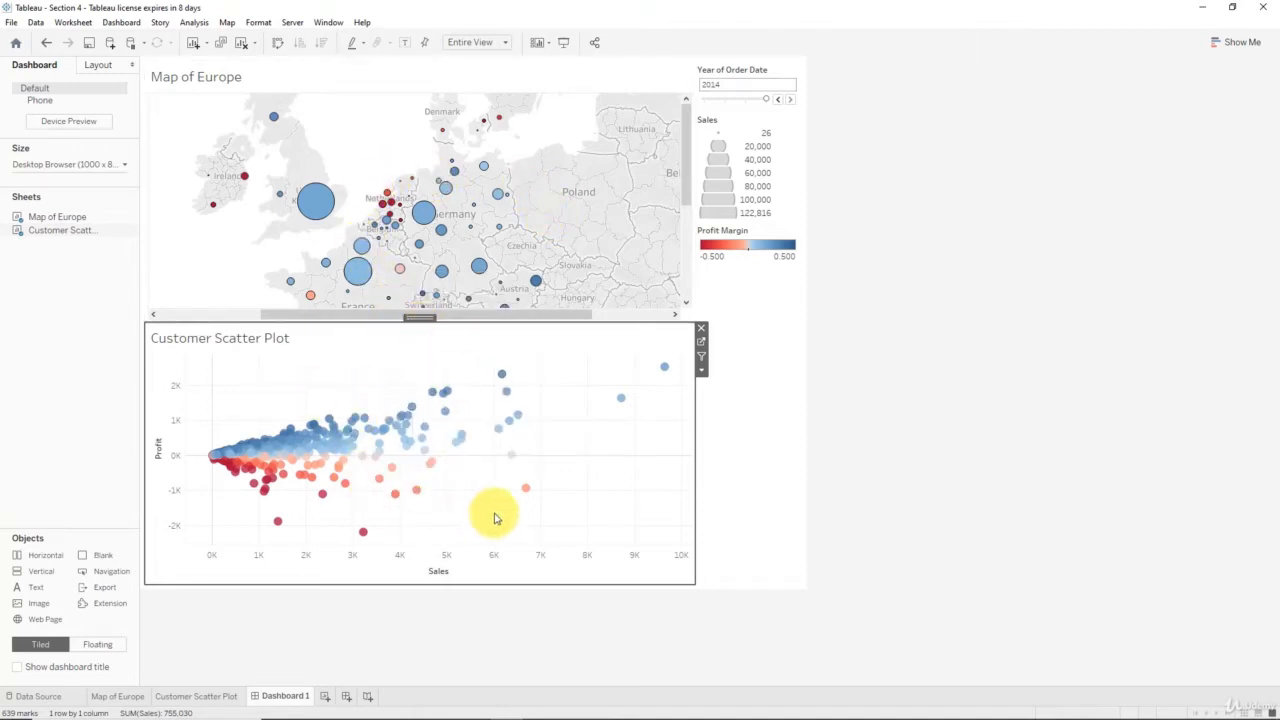
# - Zoom the map out and reduce its width on the Map of Europe worksheet to fit the dashboard pane
pyautogui.scroll(-2, 520, 285)
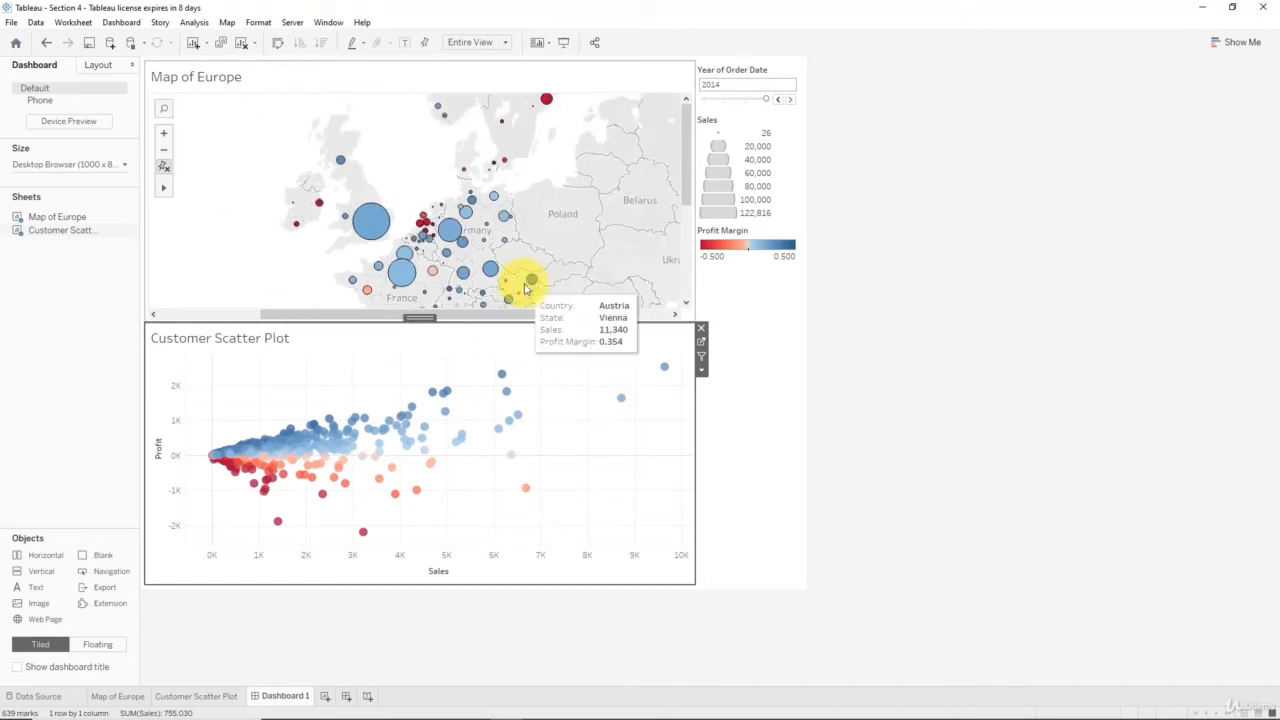
pyautogui.moveTo(680, 171); pyautogui.dragTo(688, 222)
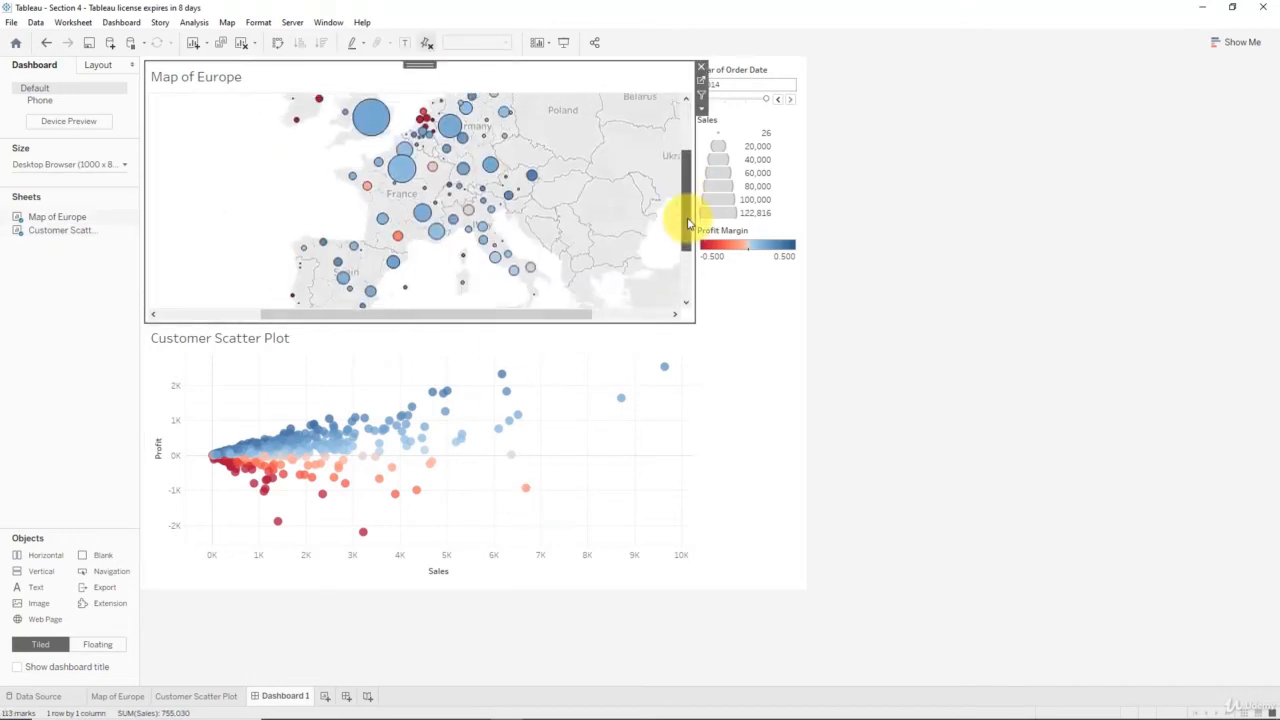
pyautogui.click(128, 695)
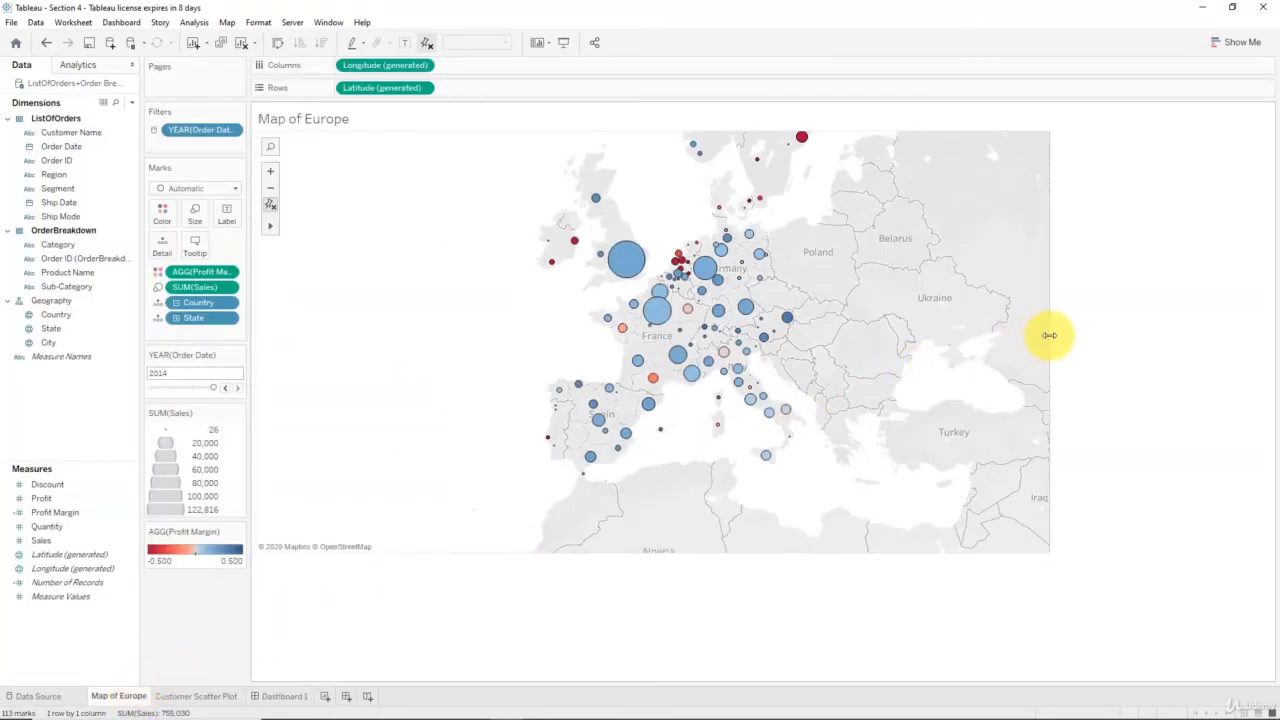
pyautogui.moveTo(1049, 335); pyautogui.dragTo(769, 332)
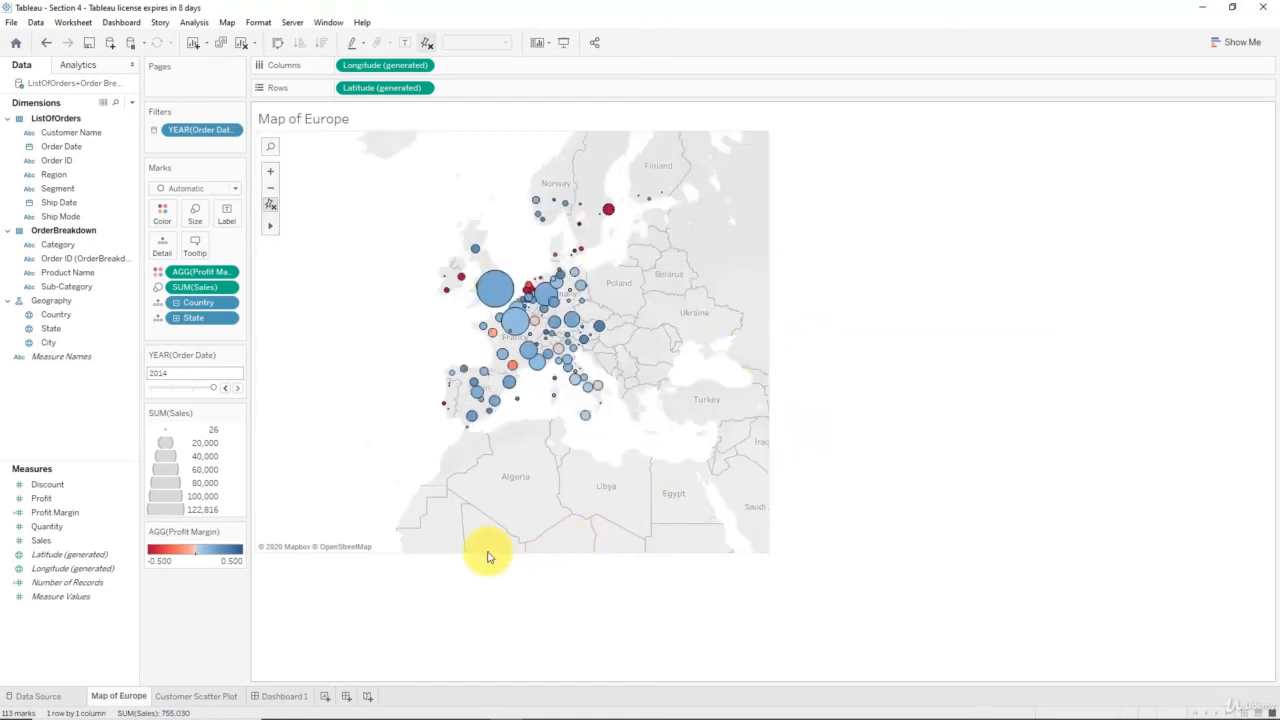
pyautogui.click(270, 696)
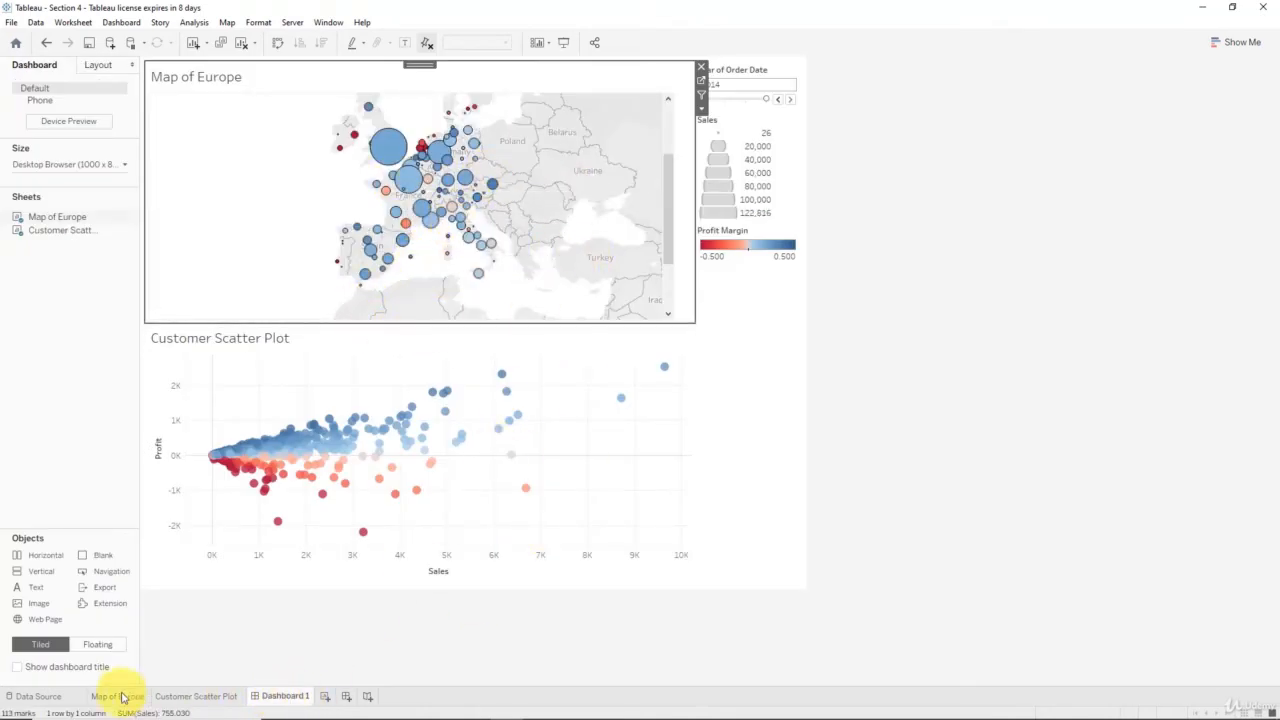
# - Reduce the map's height on the Map of Europe worksheet to suit the dashboard pane, checking the fit on the dashboard
pyautogui.click(118, 696)
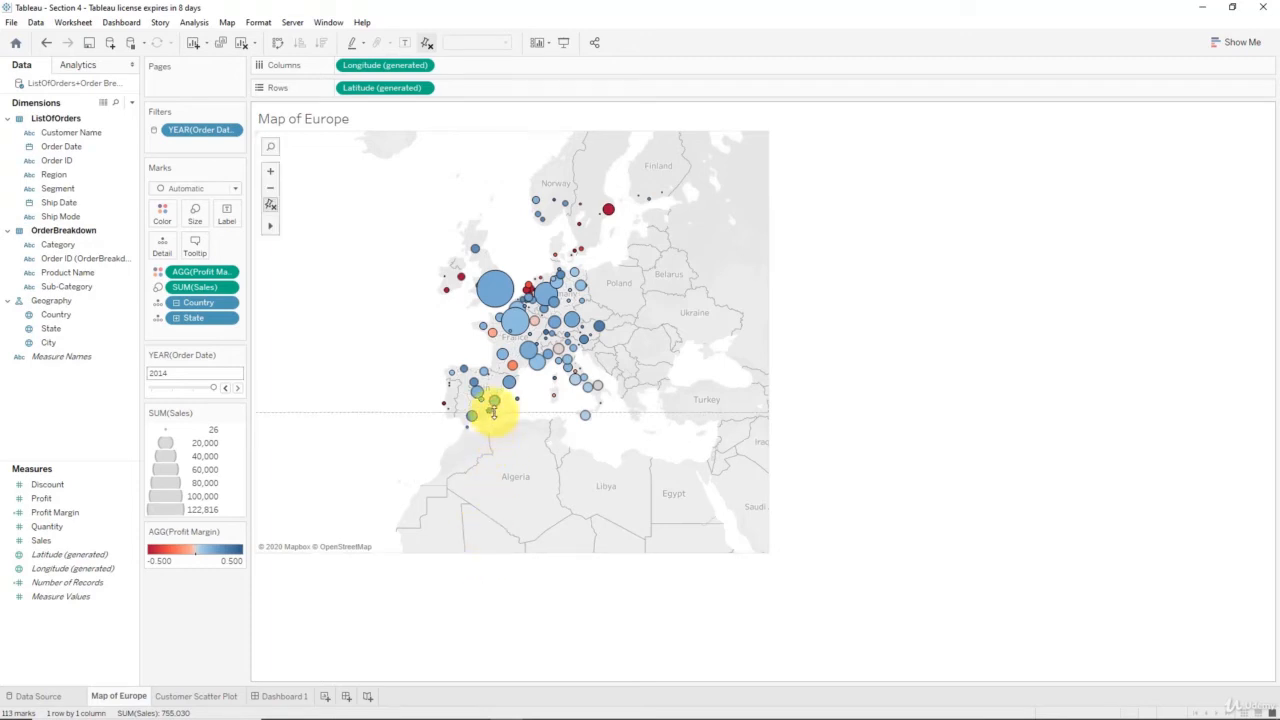
pyautogui.moveTo(494, 412); pyautogui.dragTo(494, 410)
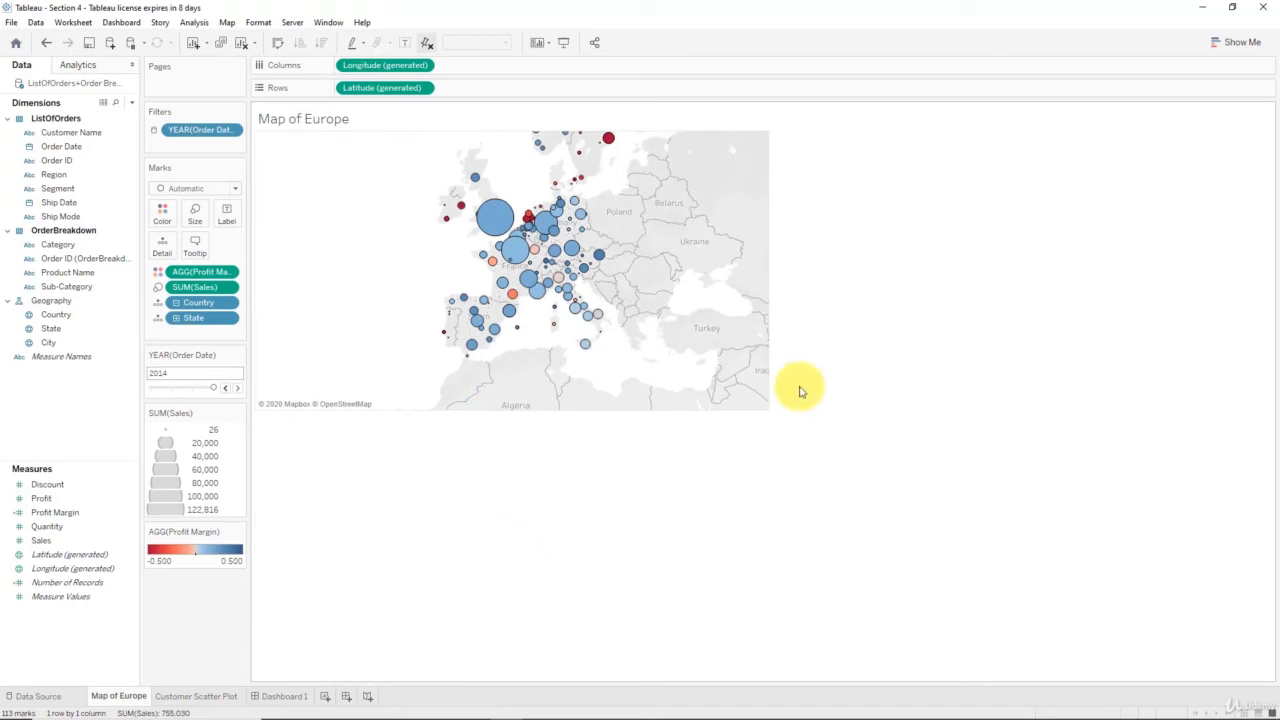
pyautogui.click(294, 695)
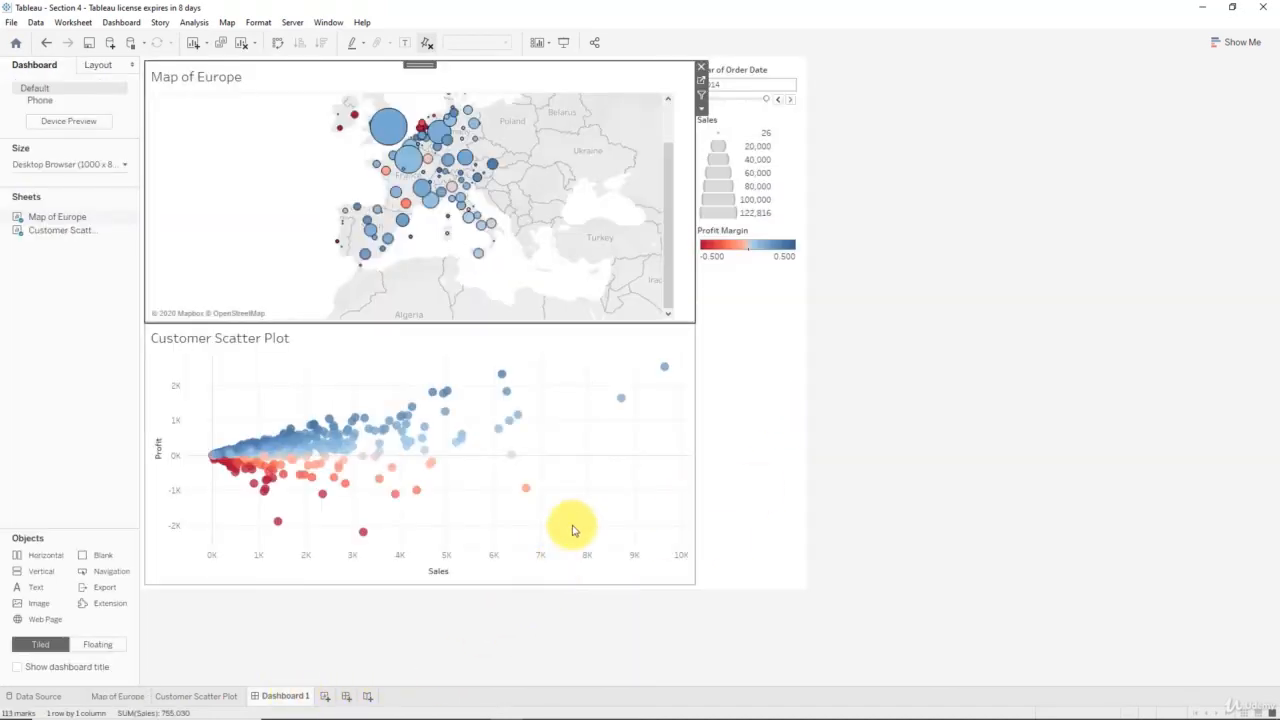
pyautogui.click(139, 698)
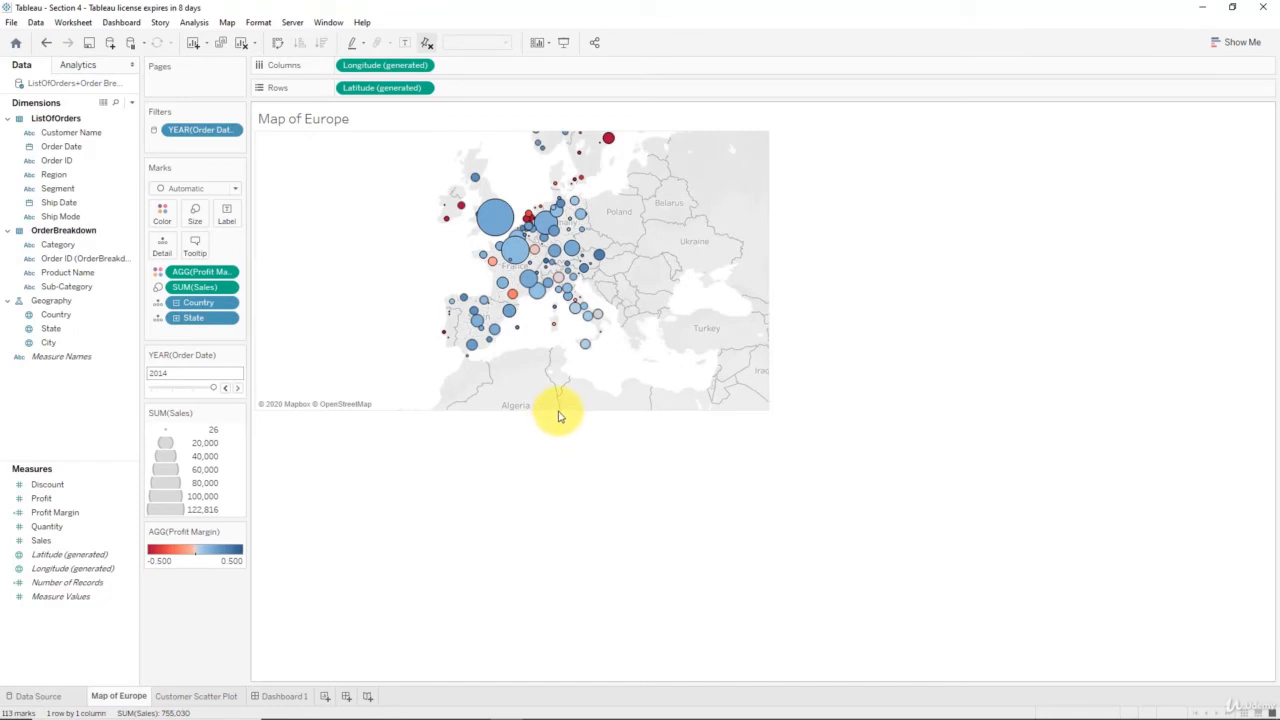
pyautogui.moveTo(560, 389); pyautogui.dragTo(560, 372)
pyautogui.click(283, 697)
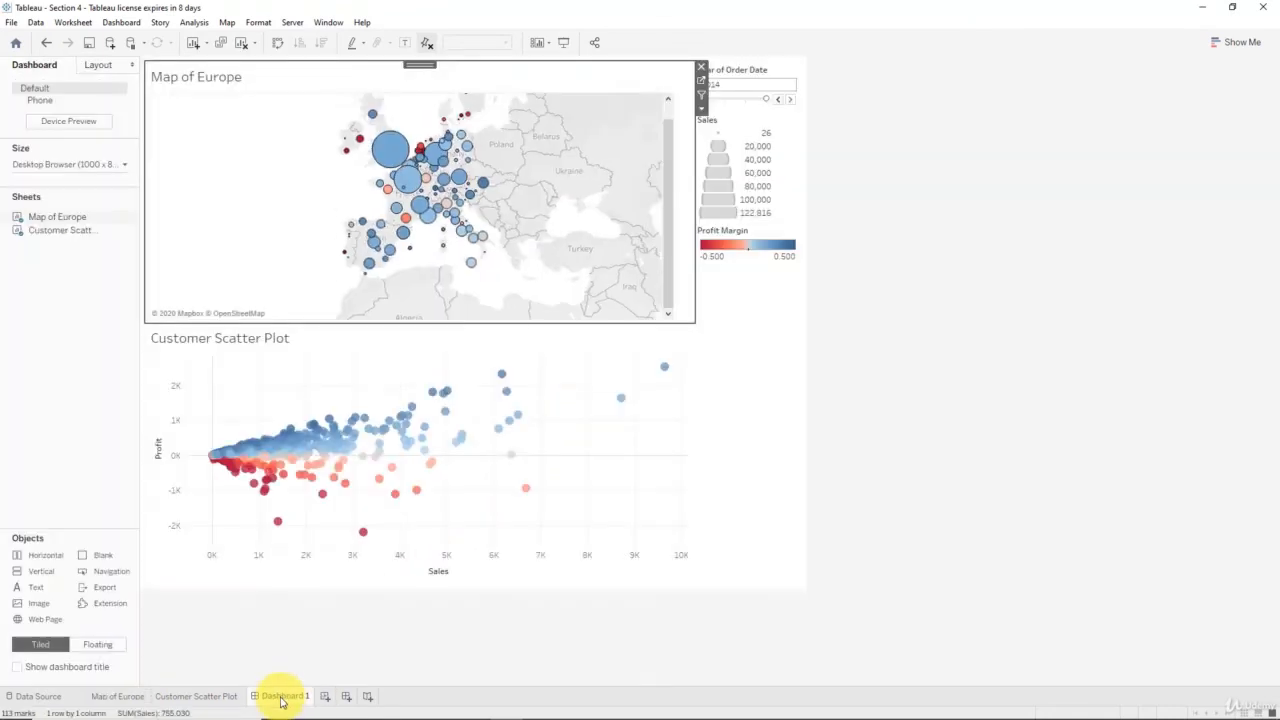
# - Reframe the dashboard's map by zooming in on the European data points
pyautogui.moveTo(667, 180); pyautogui.dragTo(668, 154)
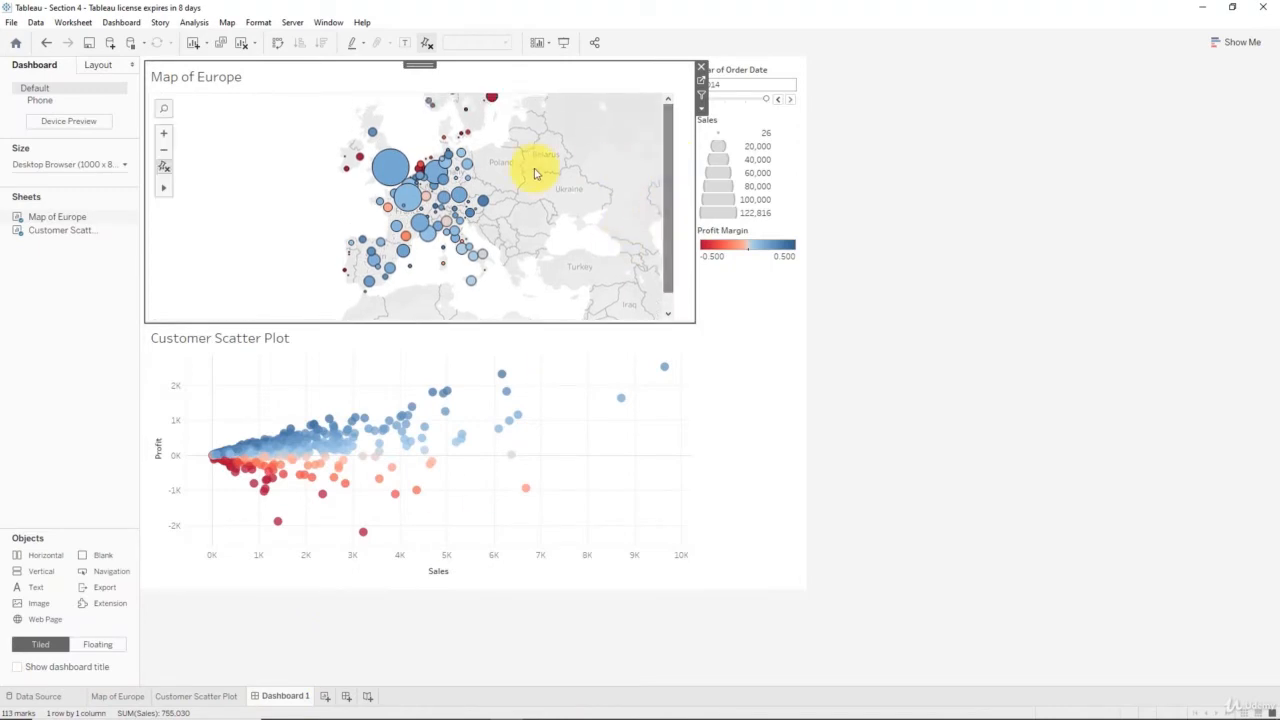
pyautogui.scroll(3, 415, 202)
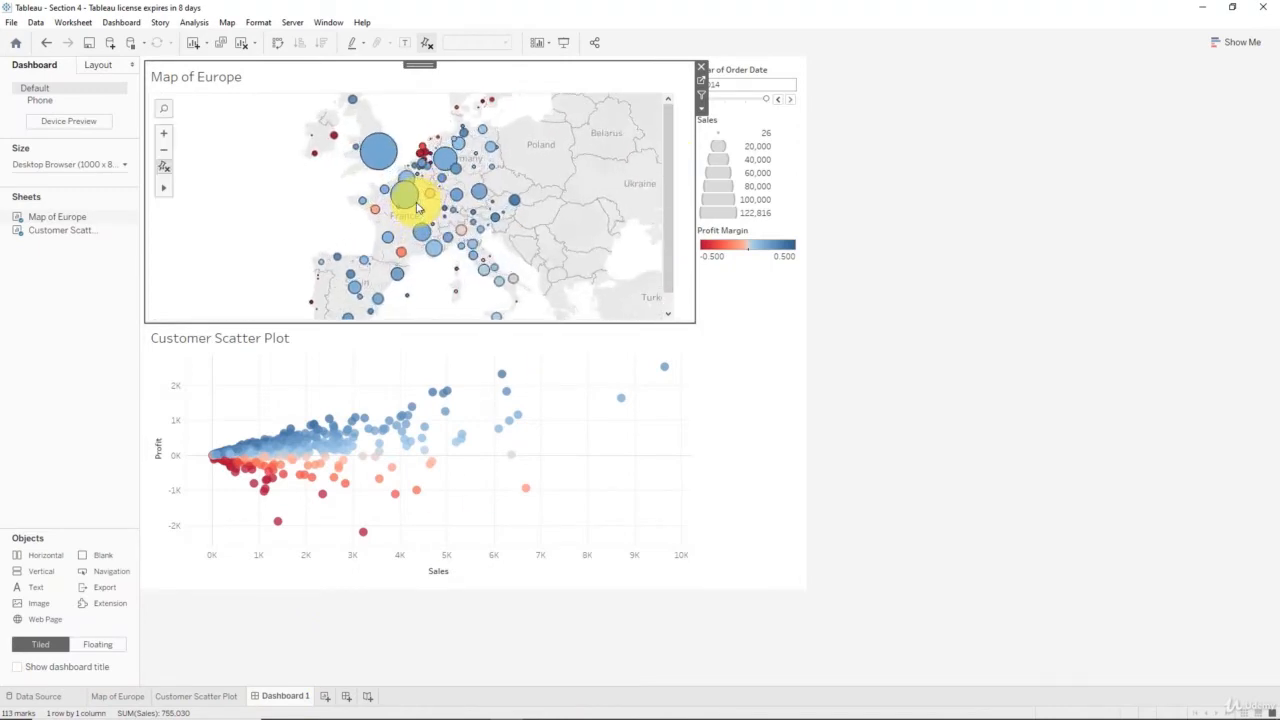
pyautogui.moveTo(343, 287)
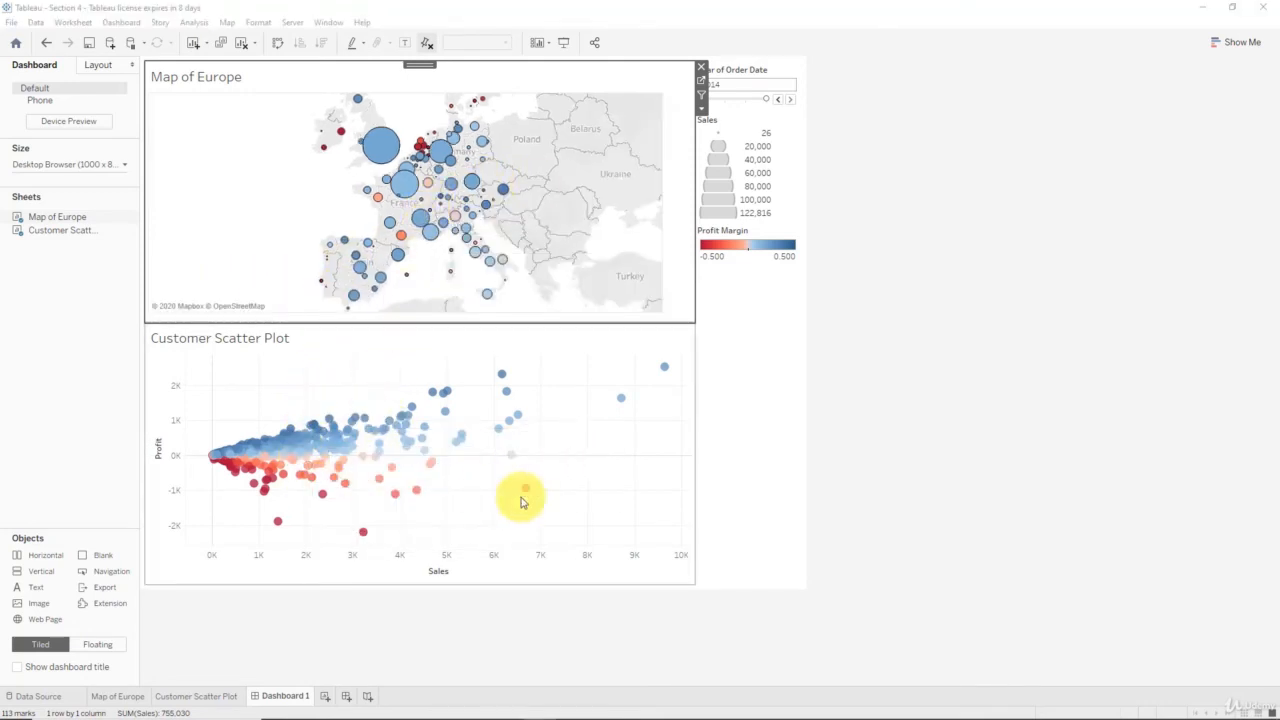
# - Remove the Sales size legend and the Profit Margin color legend from the dashboard
pyautogui.moveTo(424, 463)
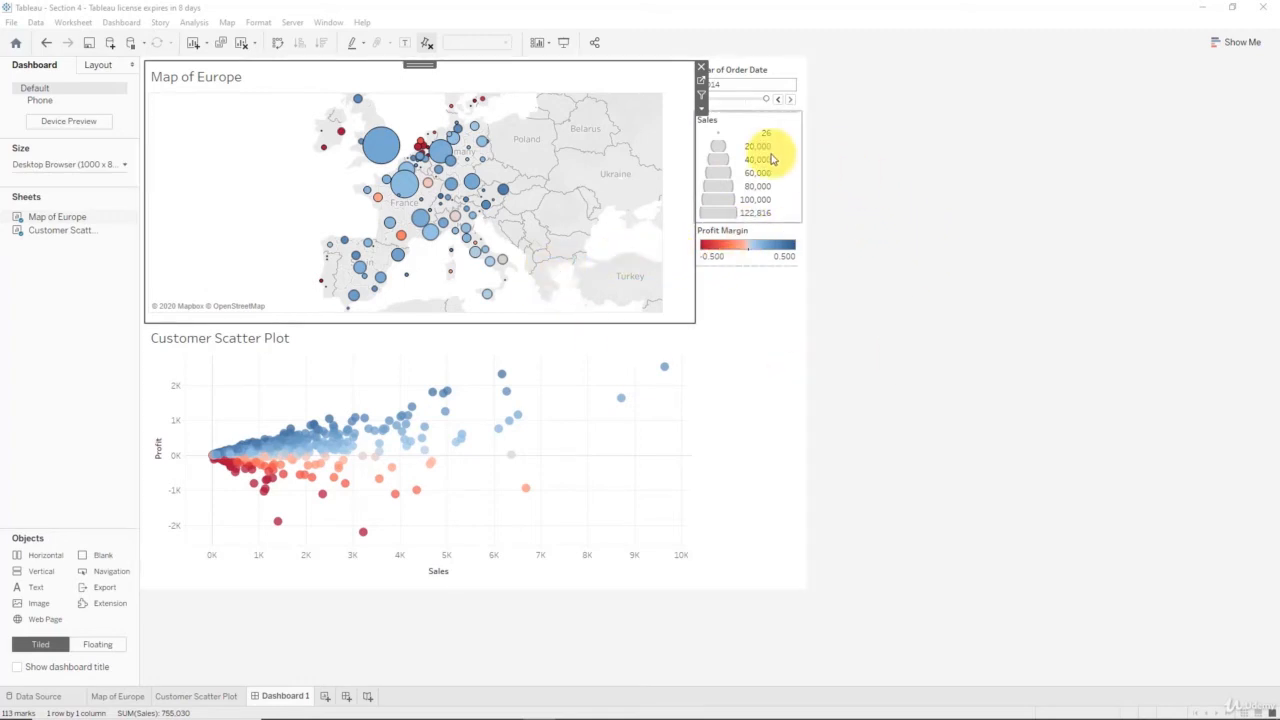
pyautogui.click(792, 122)
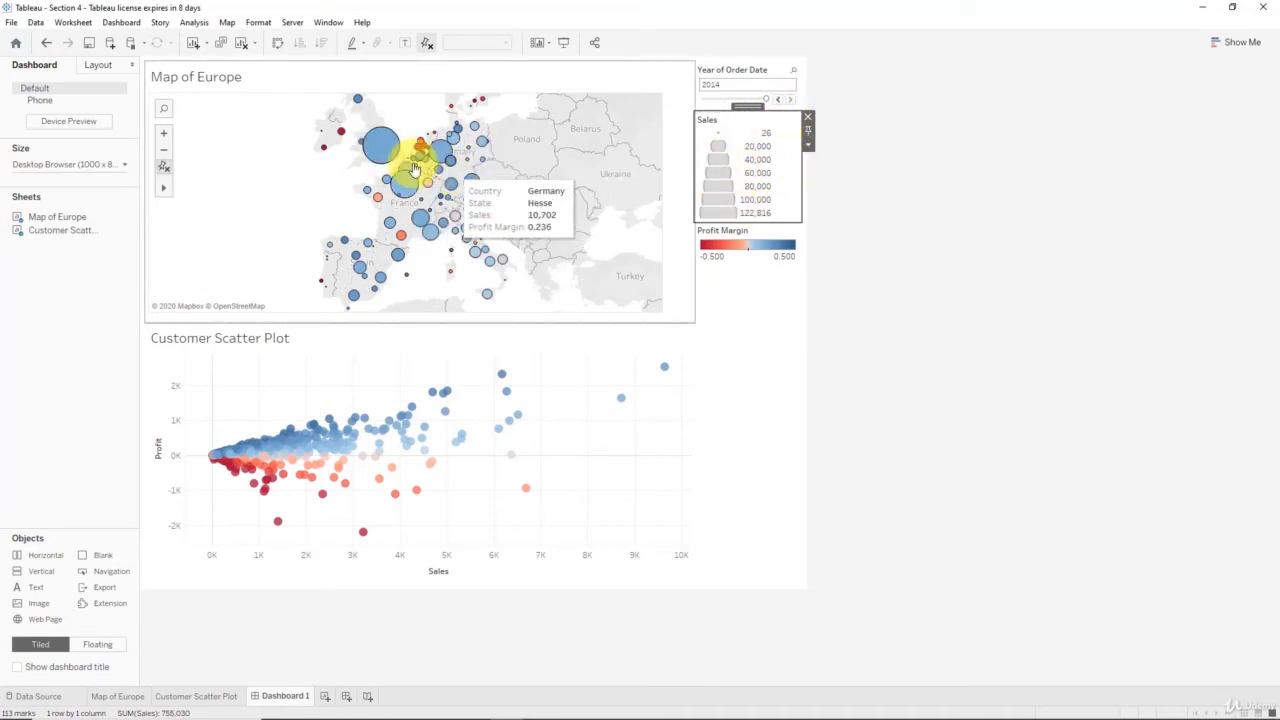
pyautogui.click(807, 117)
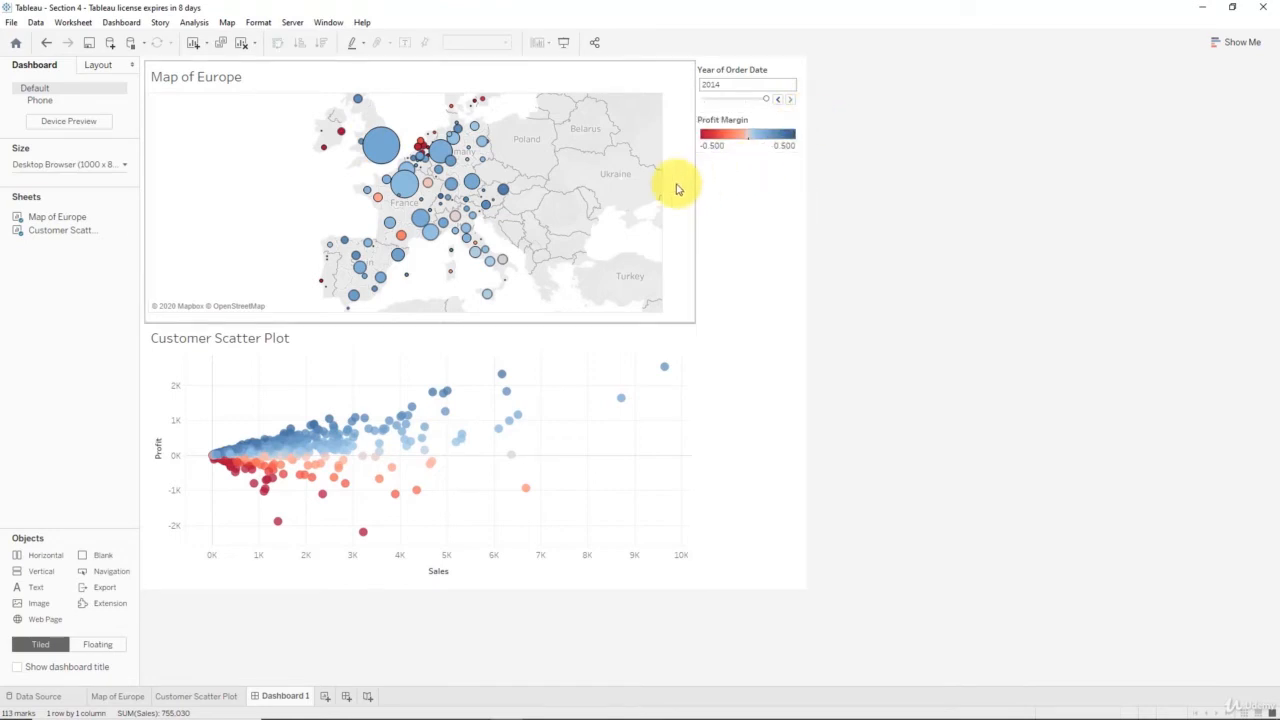
pyautogui.click(733, 145)
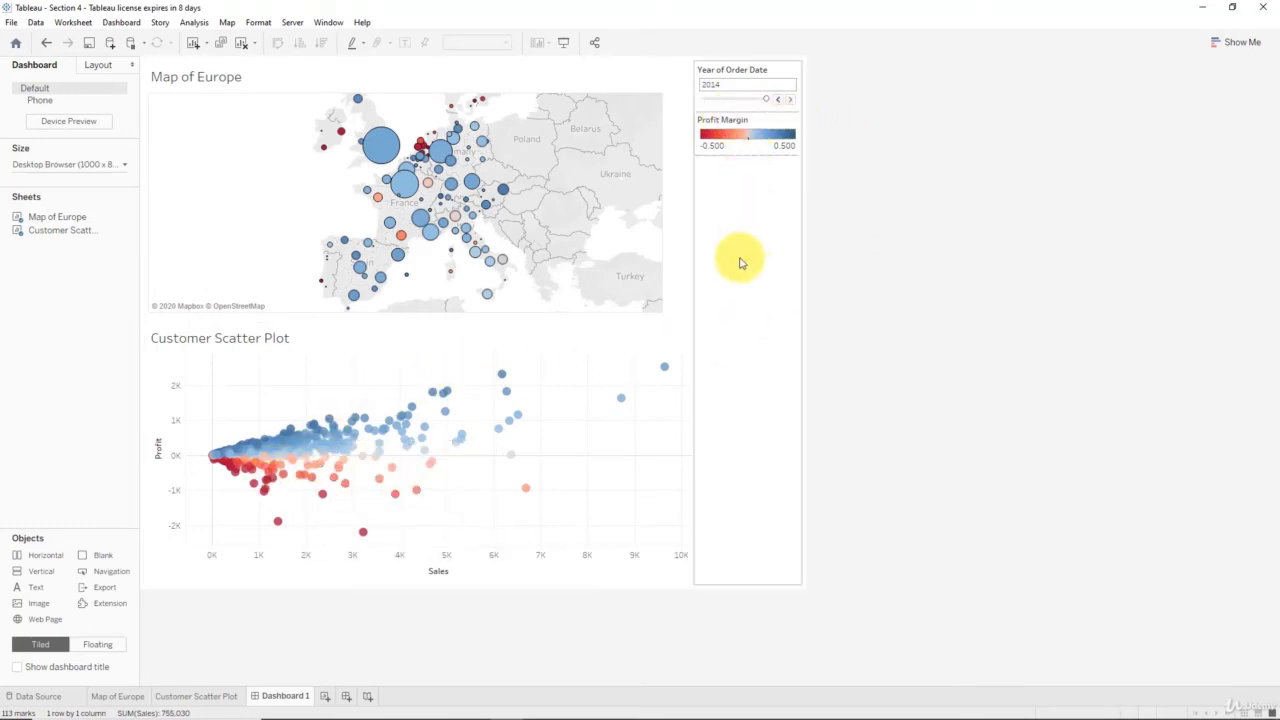
pyautogui.moveTo(504, 384)
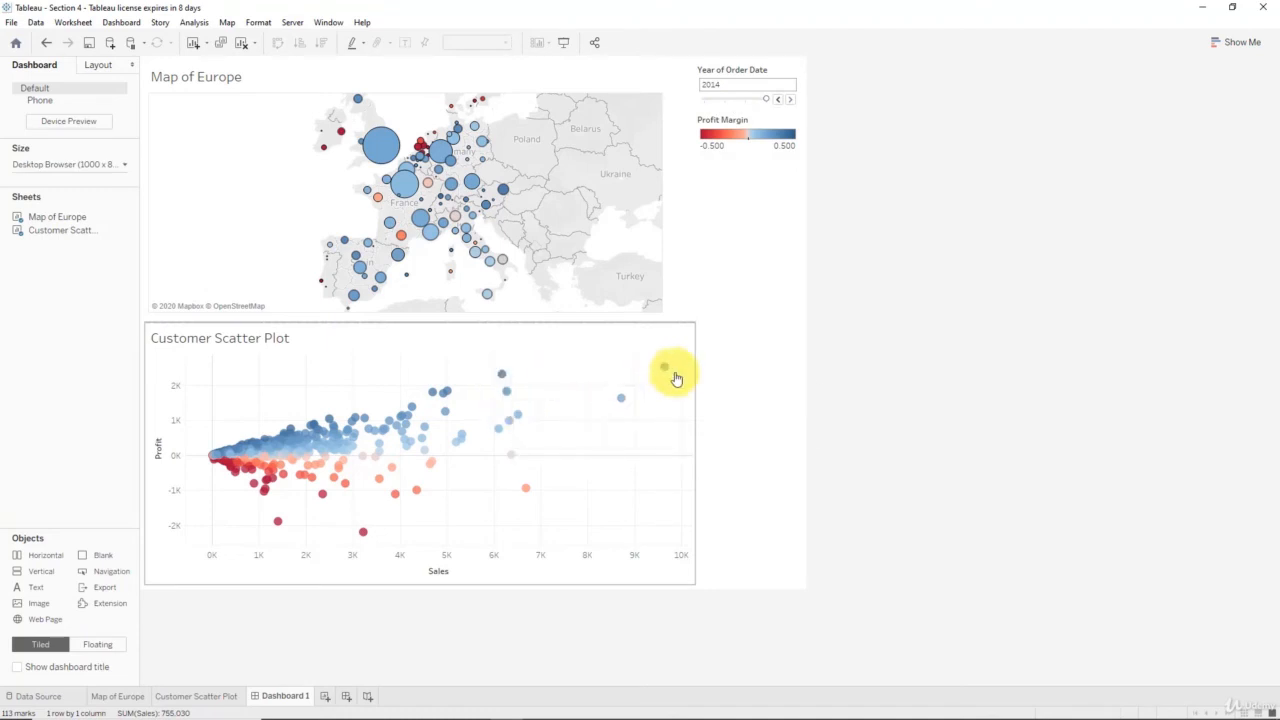
pyautogui.moveTo(421, 500)
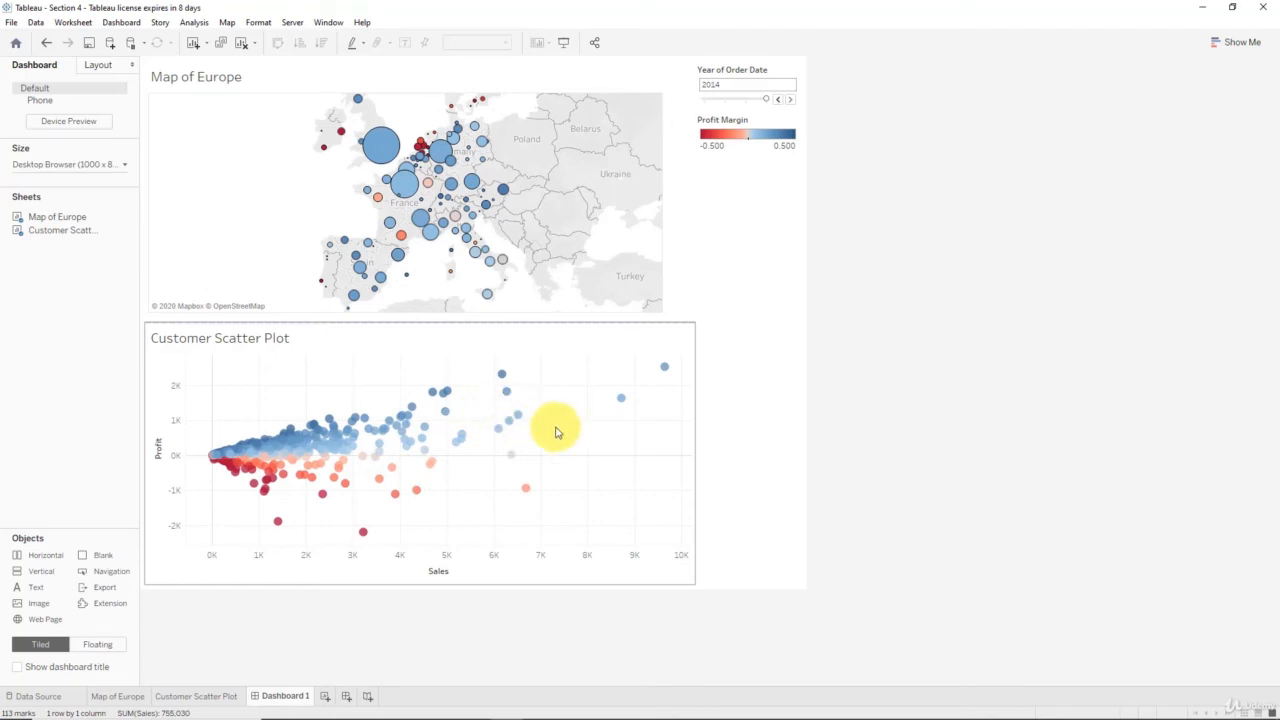
pyautogui.click(782, 124)
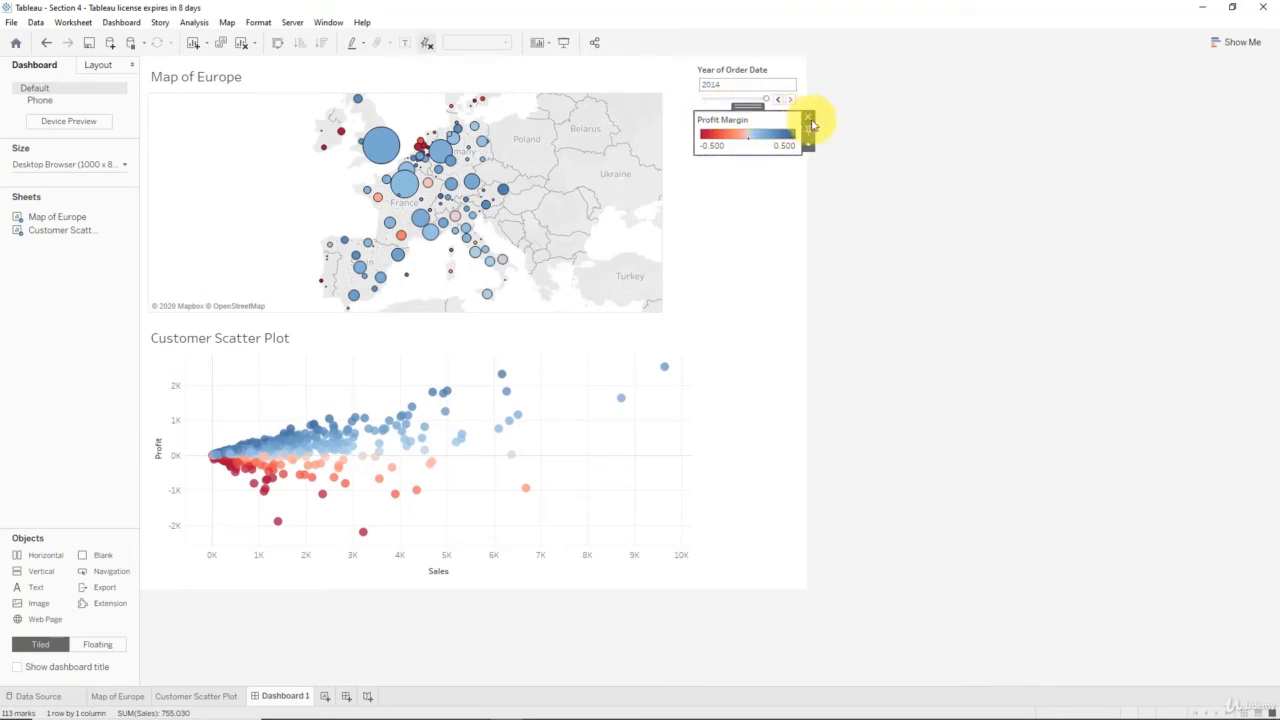
pyautogui.click(810, 120)
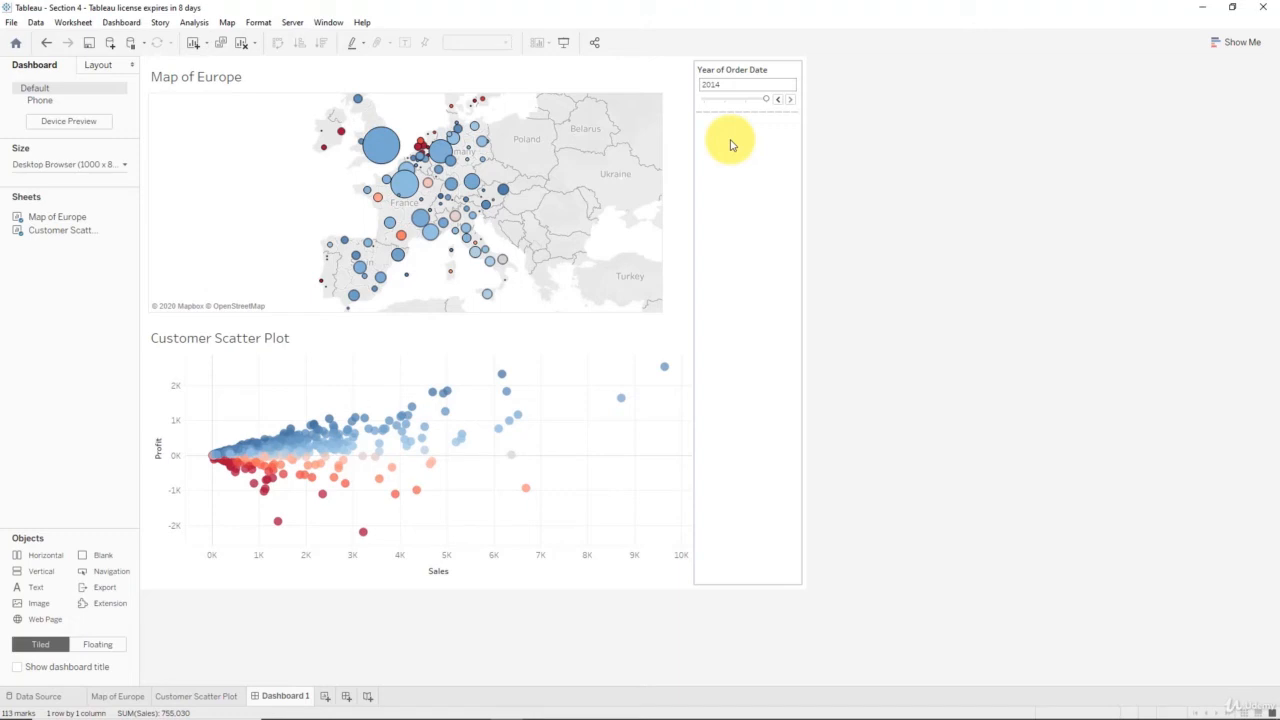
# - Delete the dashboard's layout container that holds the Year of Order Date filter, together with the filter inside it
pyautogui.click(777, 71)
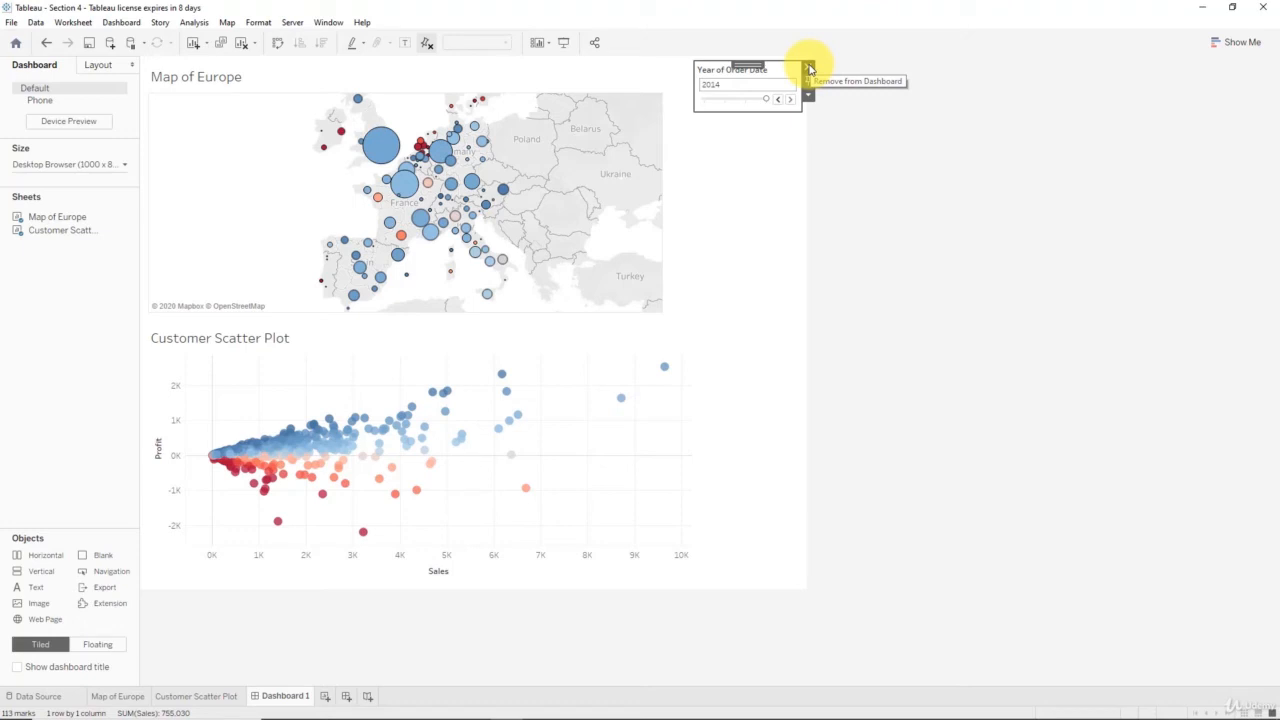
pyautogui.click(763, 191)
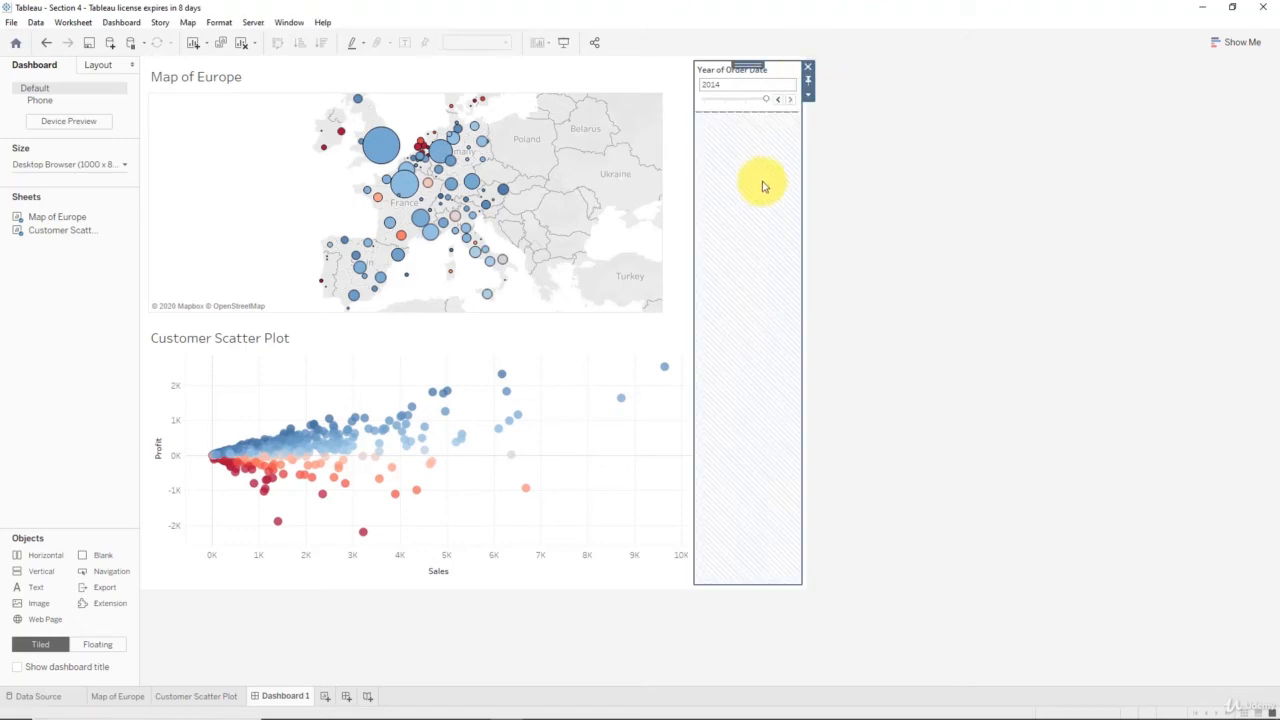
pyautogui.click(808, 67)
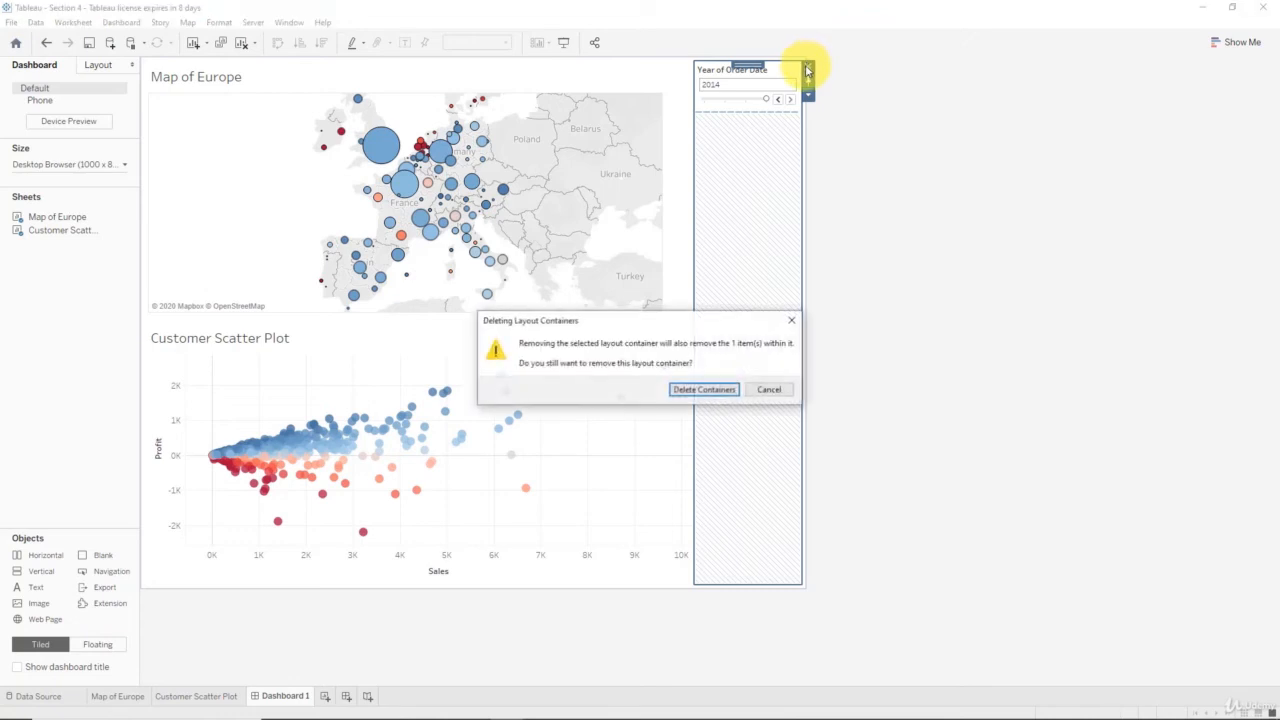
pyautogui.click(705, 390)
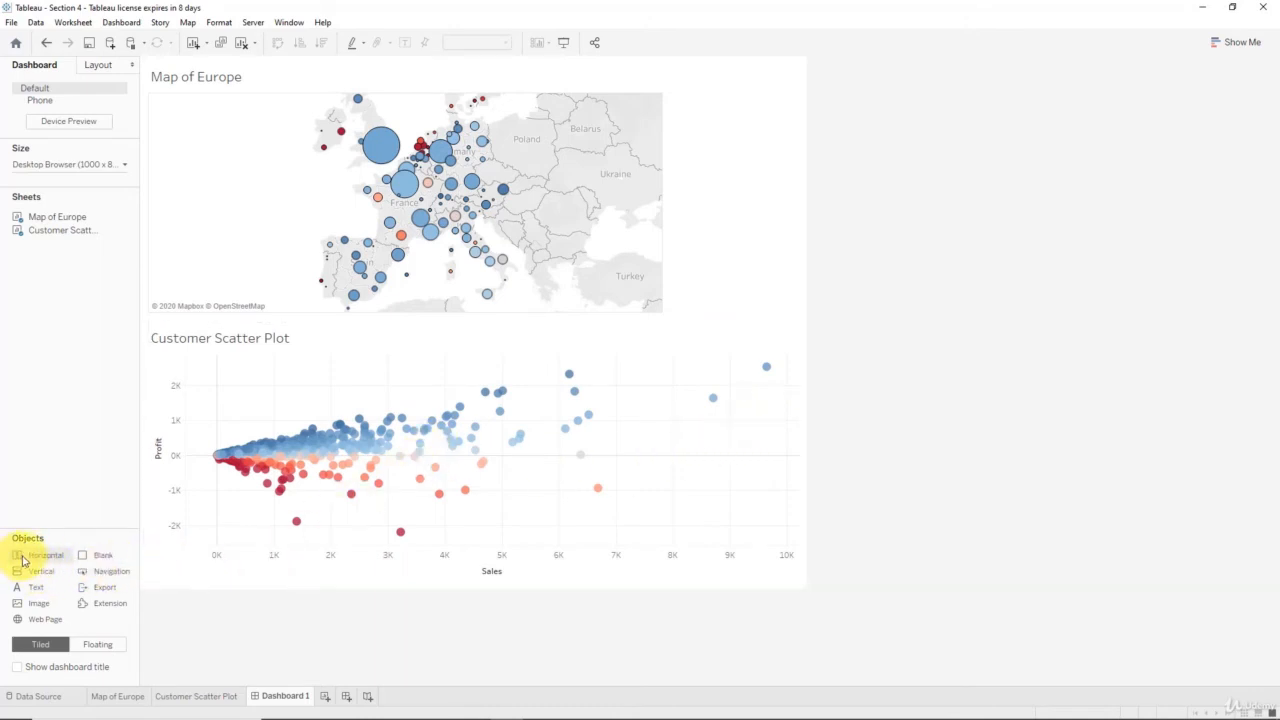
# - Add a horizontal container beside the map and scatter plot at full dashboard height, and narrow it so the whole map fits
pyautogui.moveTo(42, 560)
pyautogui.mouseDown()
pyautogui.moveTo(437, 517)
pyautogui.moveTo(717, 466)
pyautogui.moveTo(790, 415)
pyautogui.mouseUp()
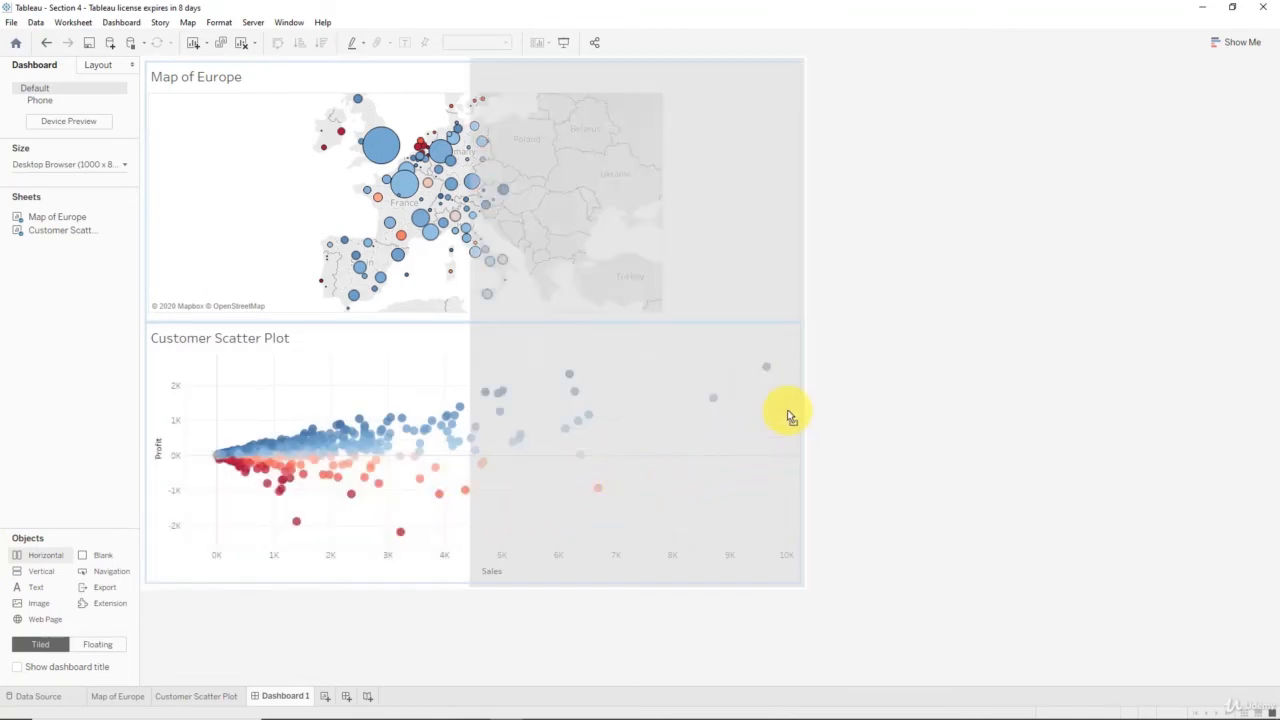
pyautogui.moveTo(800, 295)
pyautogui.mouseDown()
pyautogui.moveTo(826, 294)
pyautogui.moveTo(808, 310)
pyautogui.mouseUp()
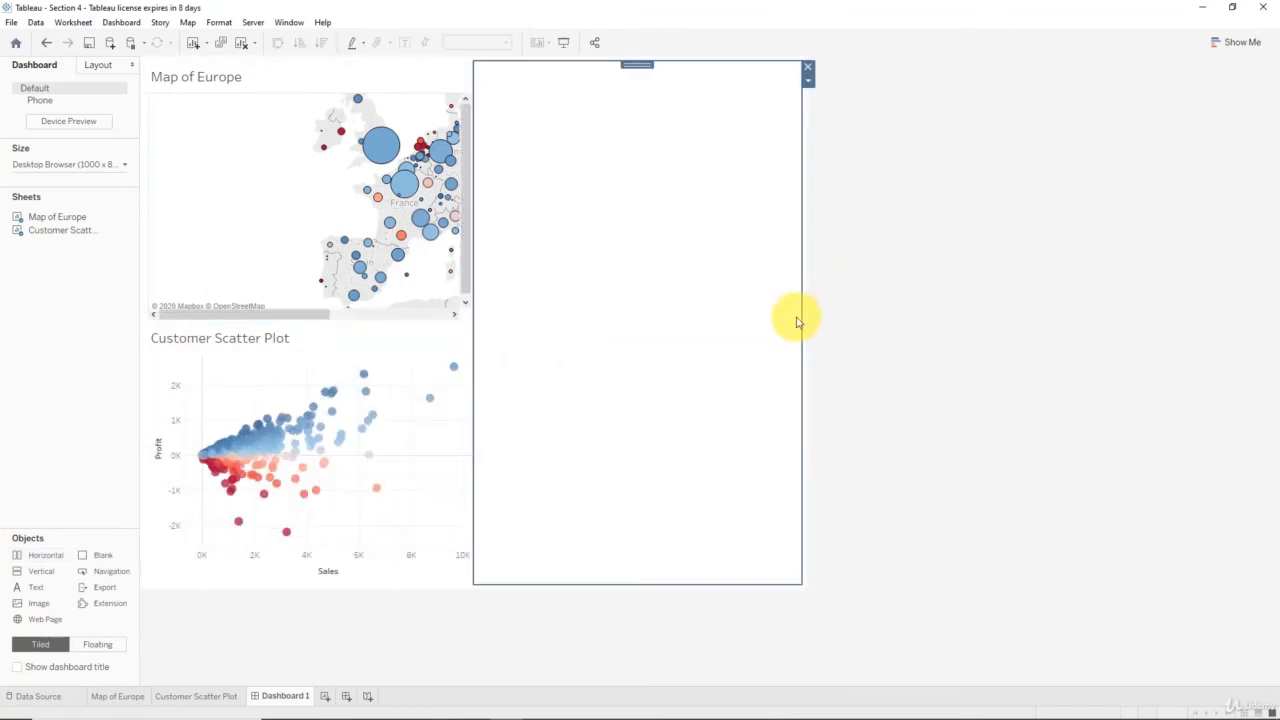
pyautogui.moveTo(471, 352); pyautogui.dragTo(677, 345)
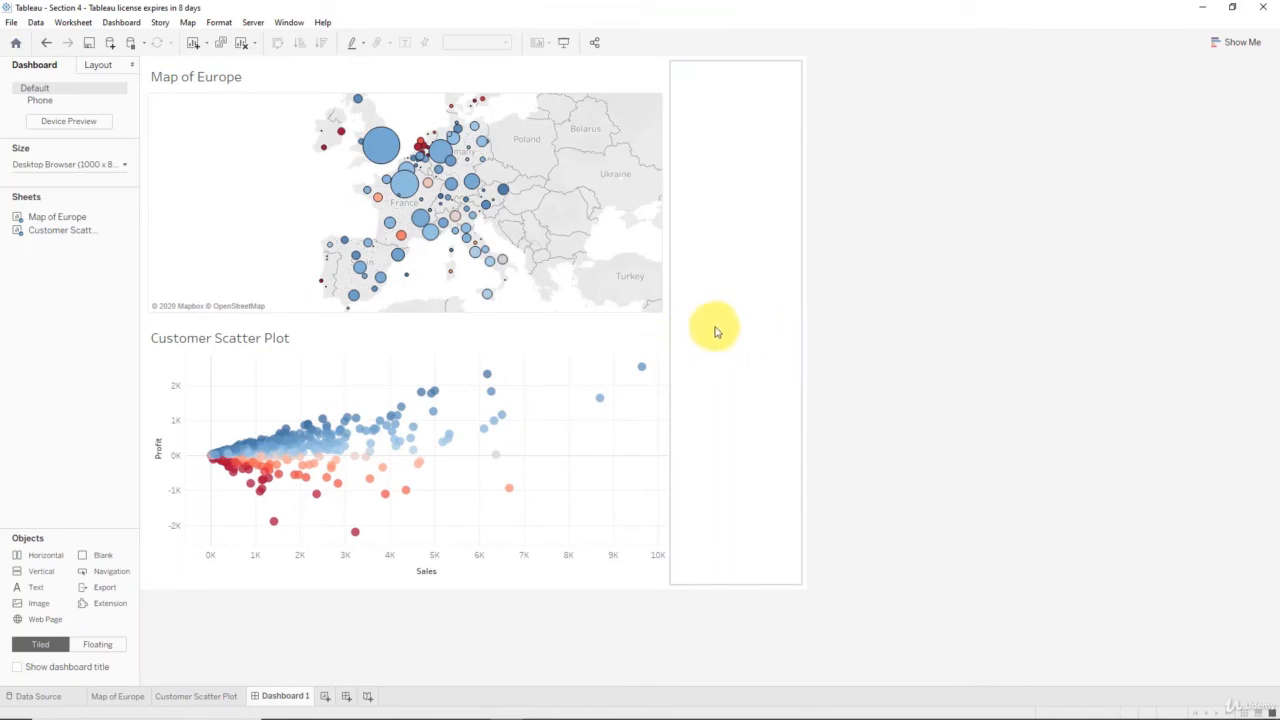
pyautogui.click(582, 445)
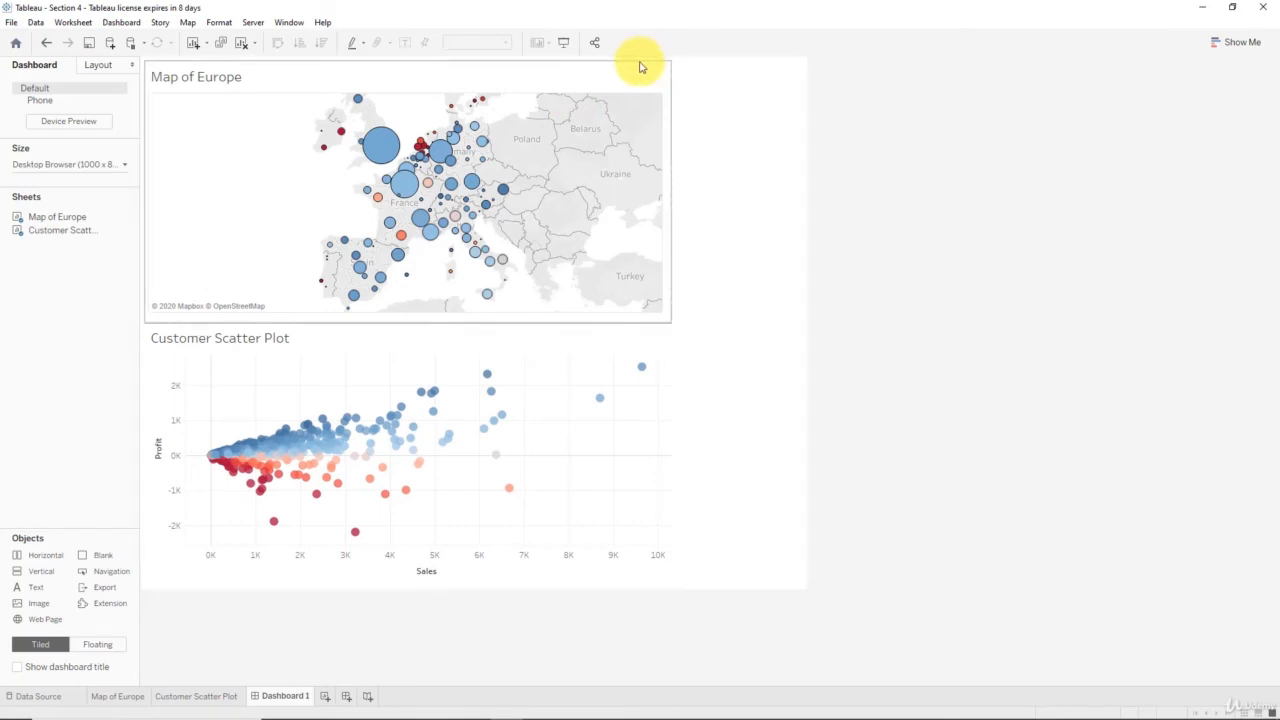
# - Show the Map of Europe sheet's Year of Order Date filter on the dashboard
pyautogui.click(618, 116)
pyautogui.click(677, 108)
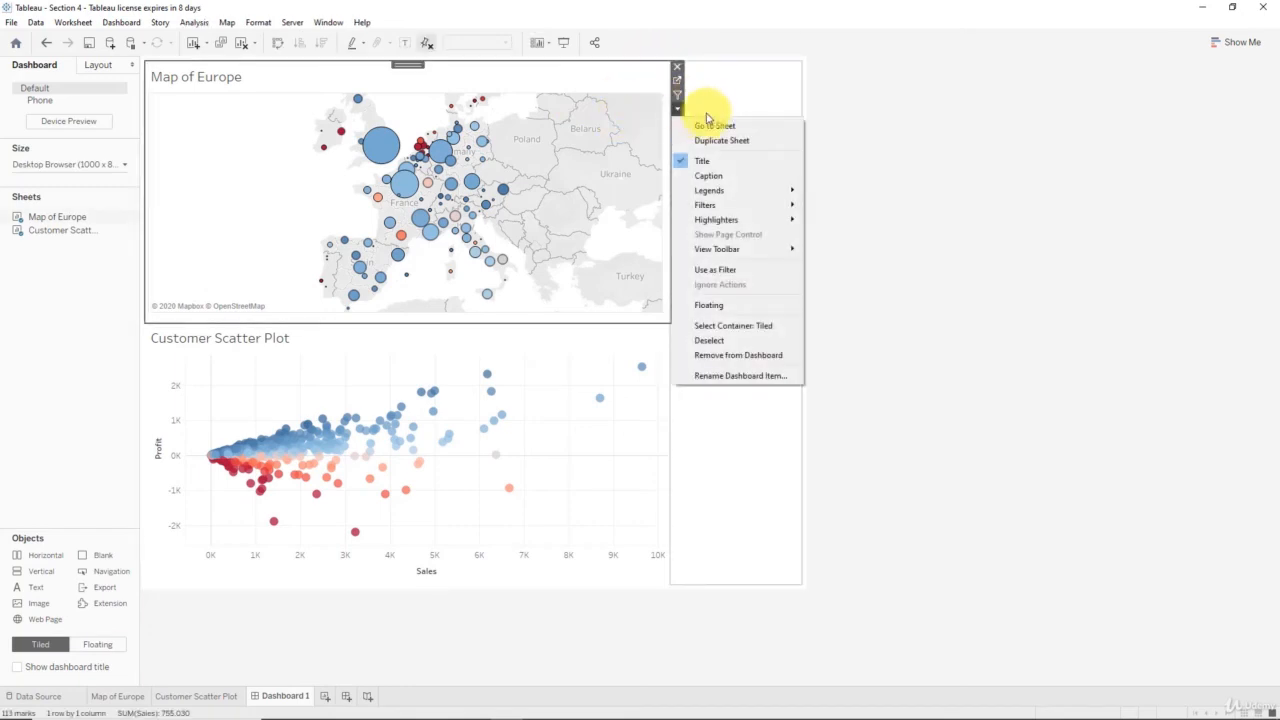
pyautogui.moveTo(766, 205)
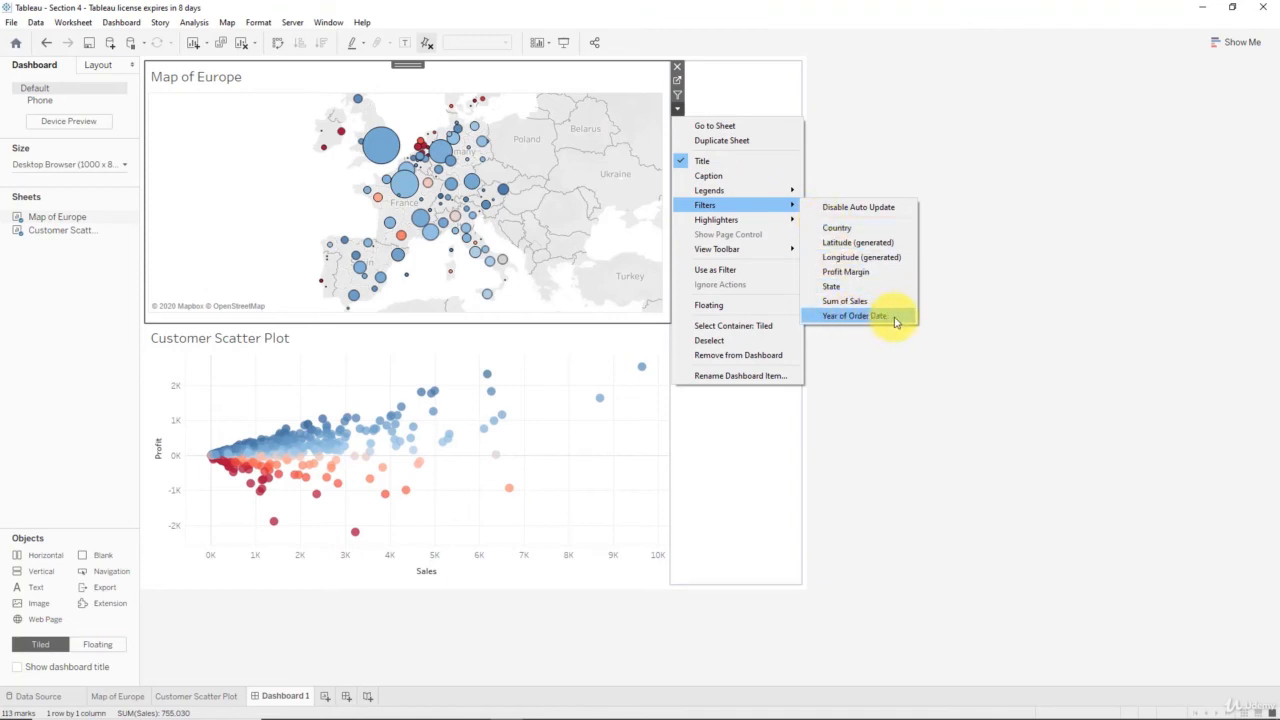
pyautogui.click(854, 316)
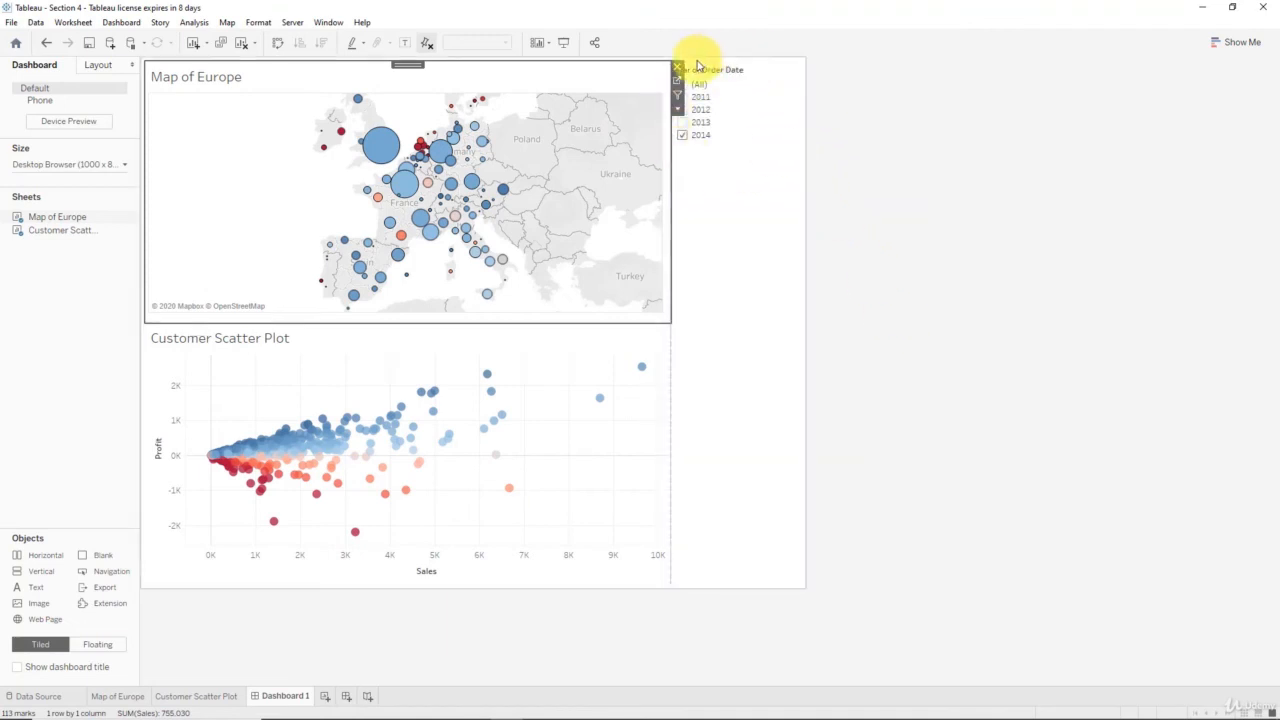
# - Check which filters the Customer Scatter Plot sheet offers for the dashboard, without adding one
pyautogui.click(614, 334)
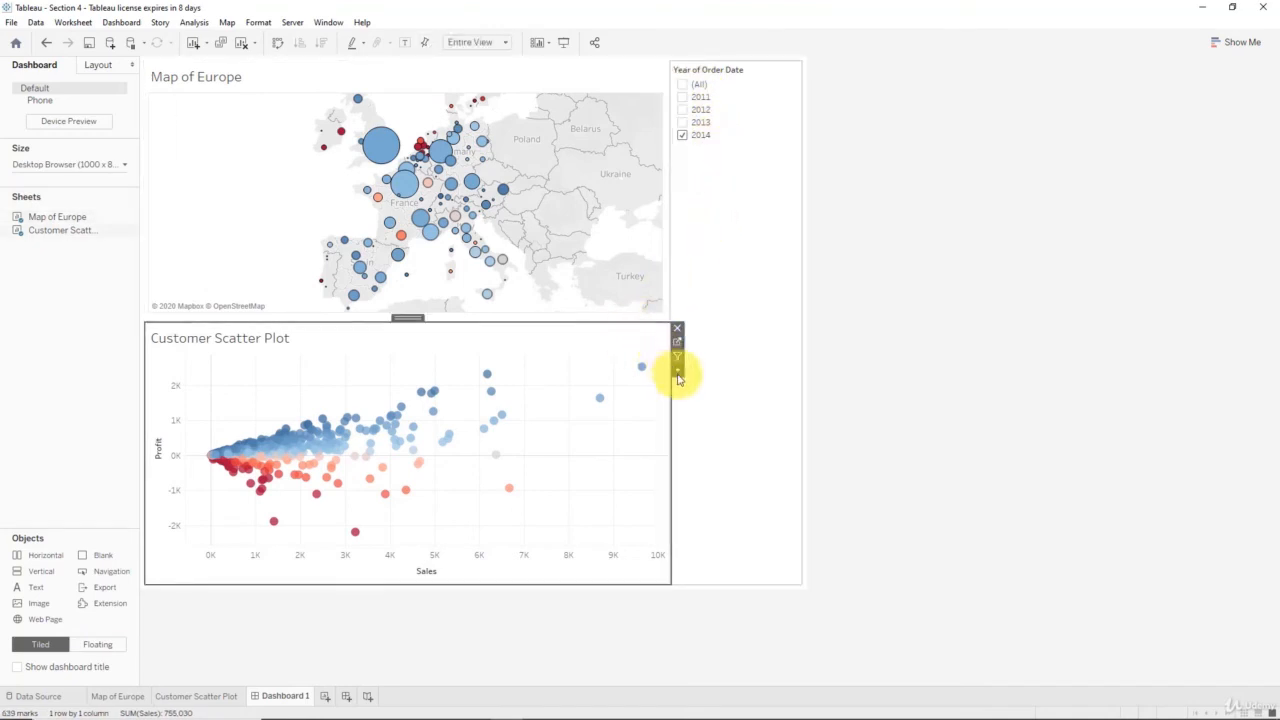
pyautogui.click(677, 372)
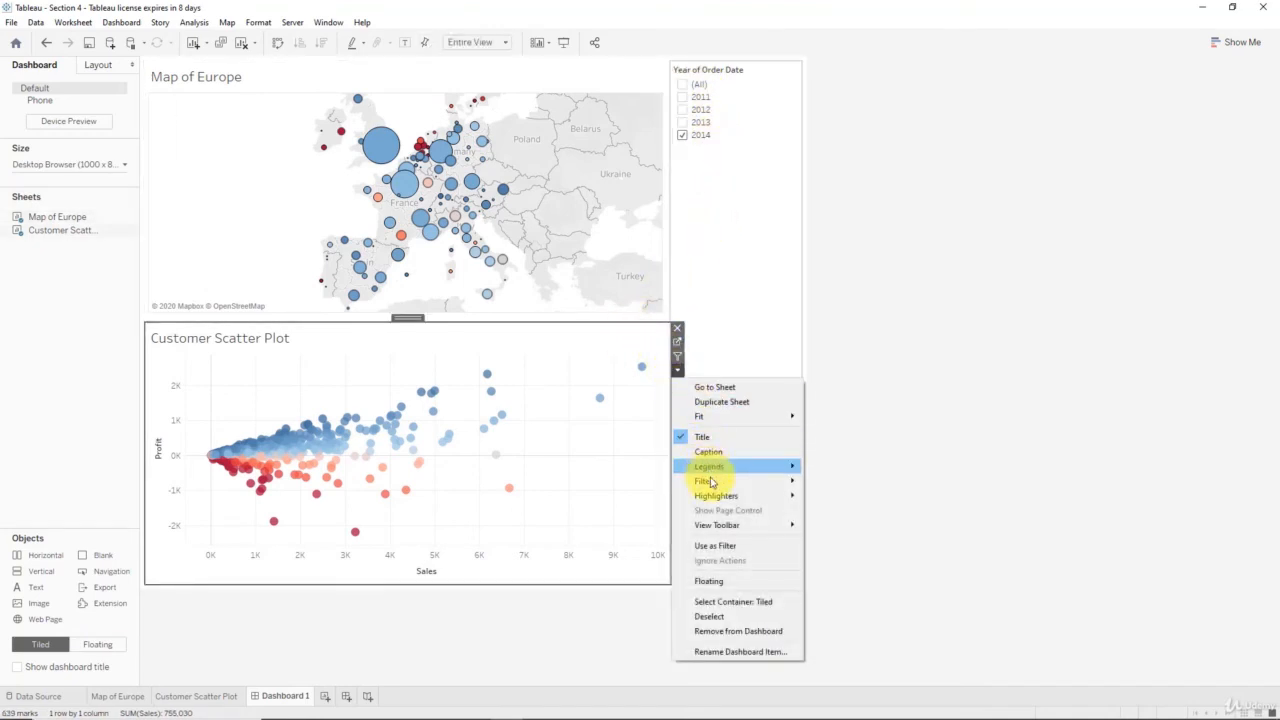
pyautogui.moveTo(713, 482)
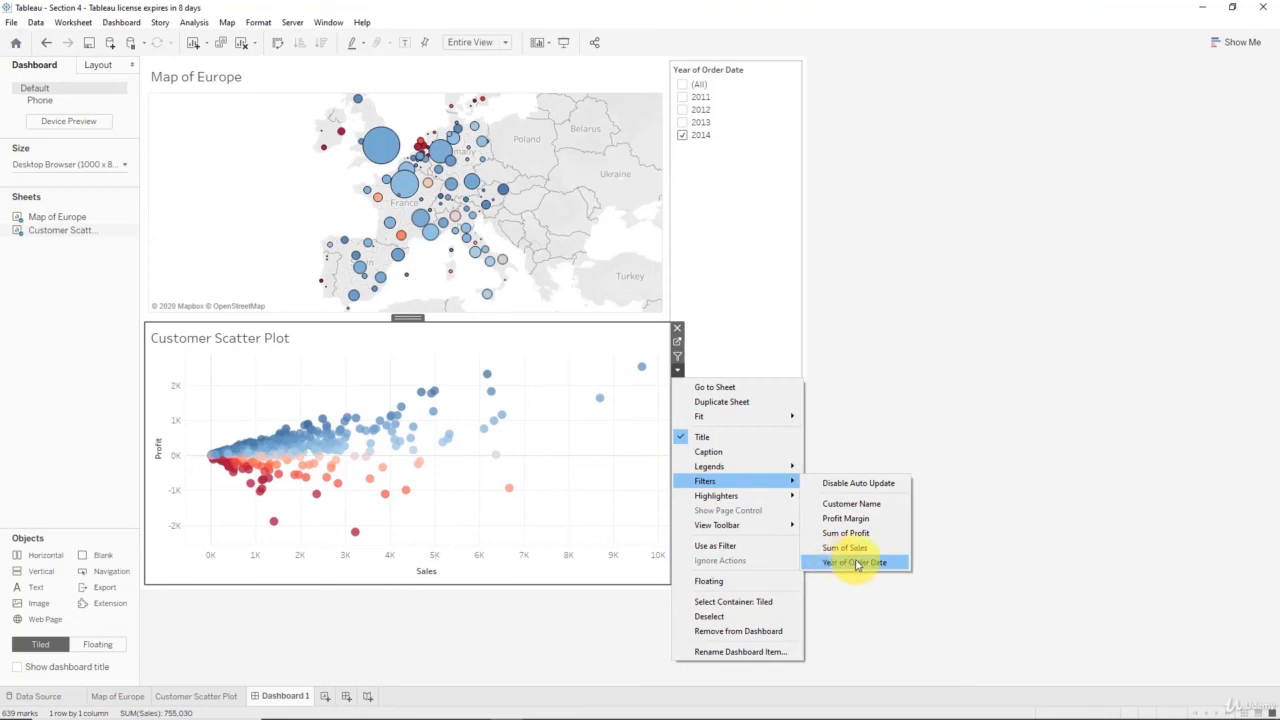
pyautogui.click(977, 476)
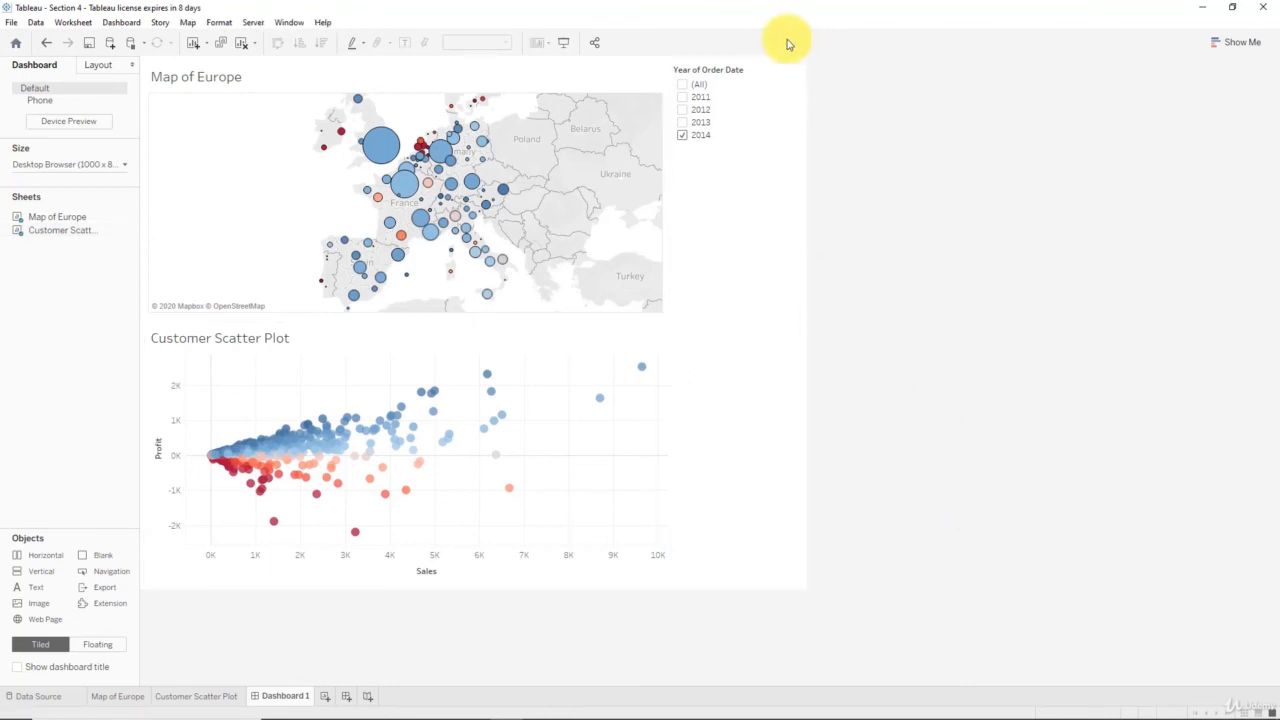
# - Change the Year of Order Date filter to a single value slider and turn off its "All" value
pyautogui.click(713, 72)
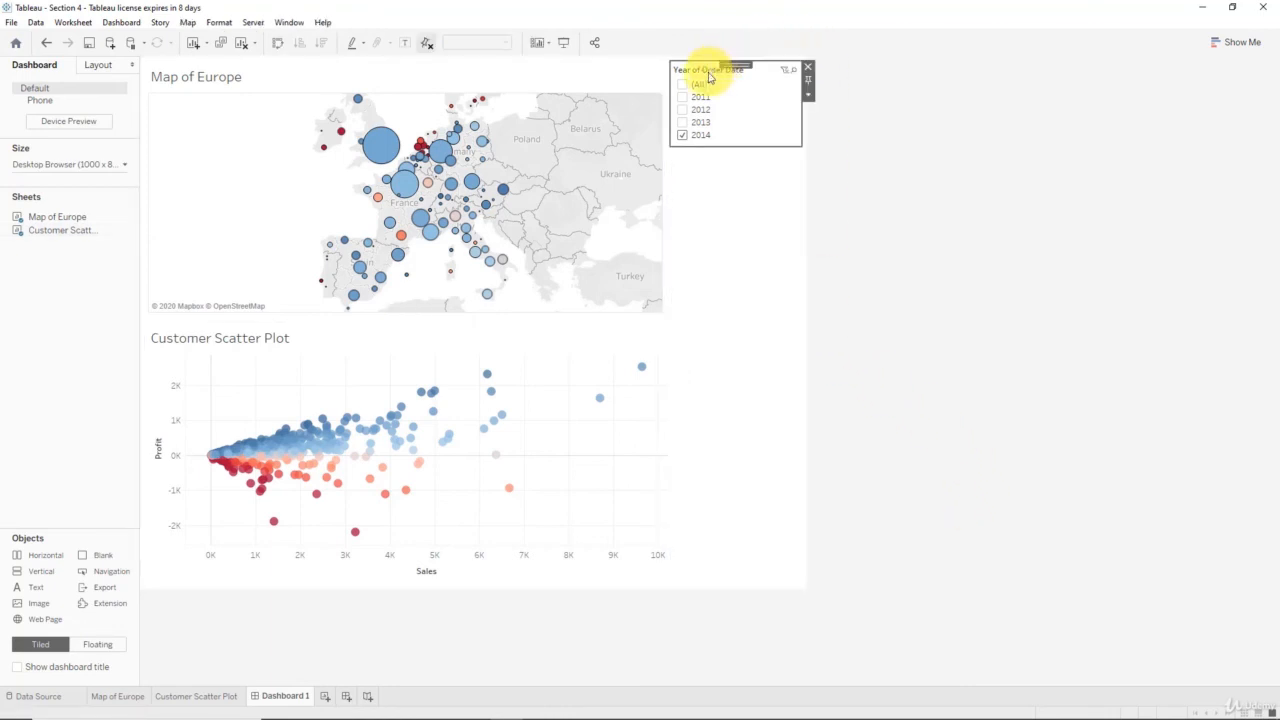
pyautogui.click(808, 94)
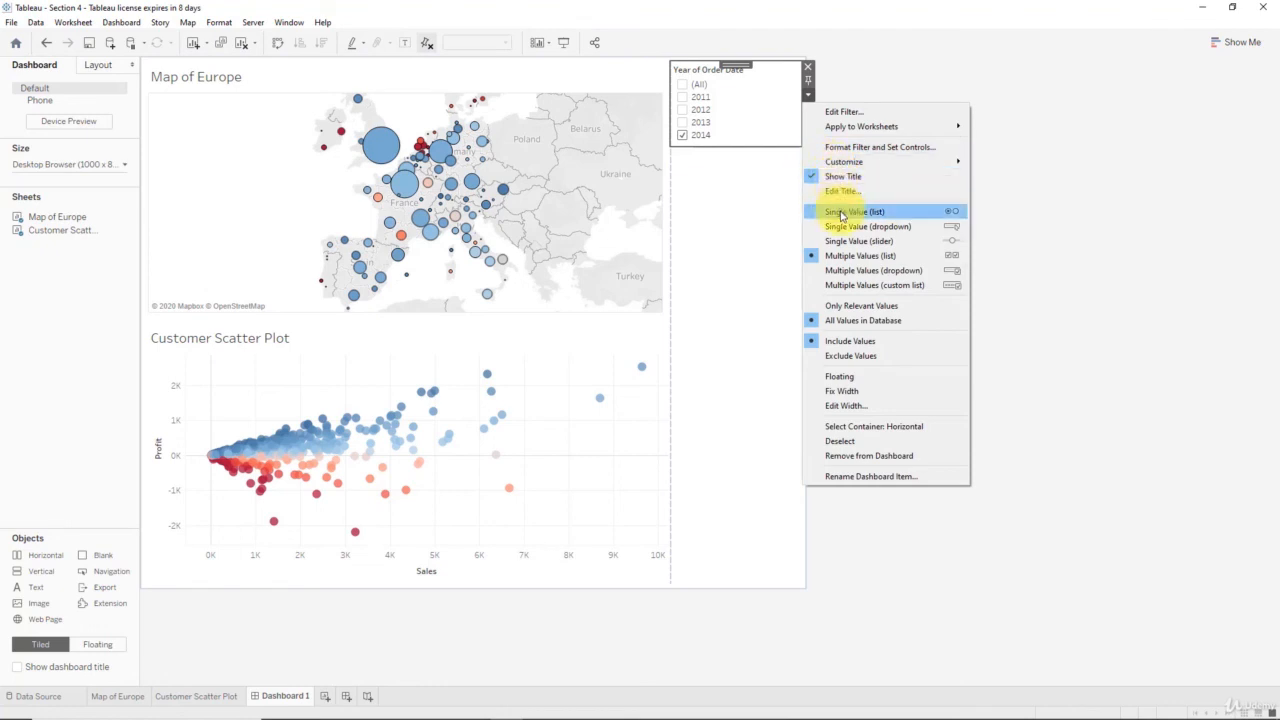
pyautogui.click(858, 241)
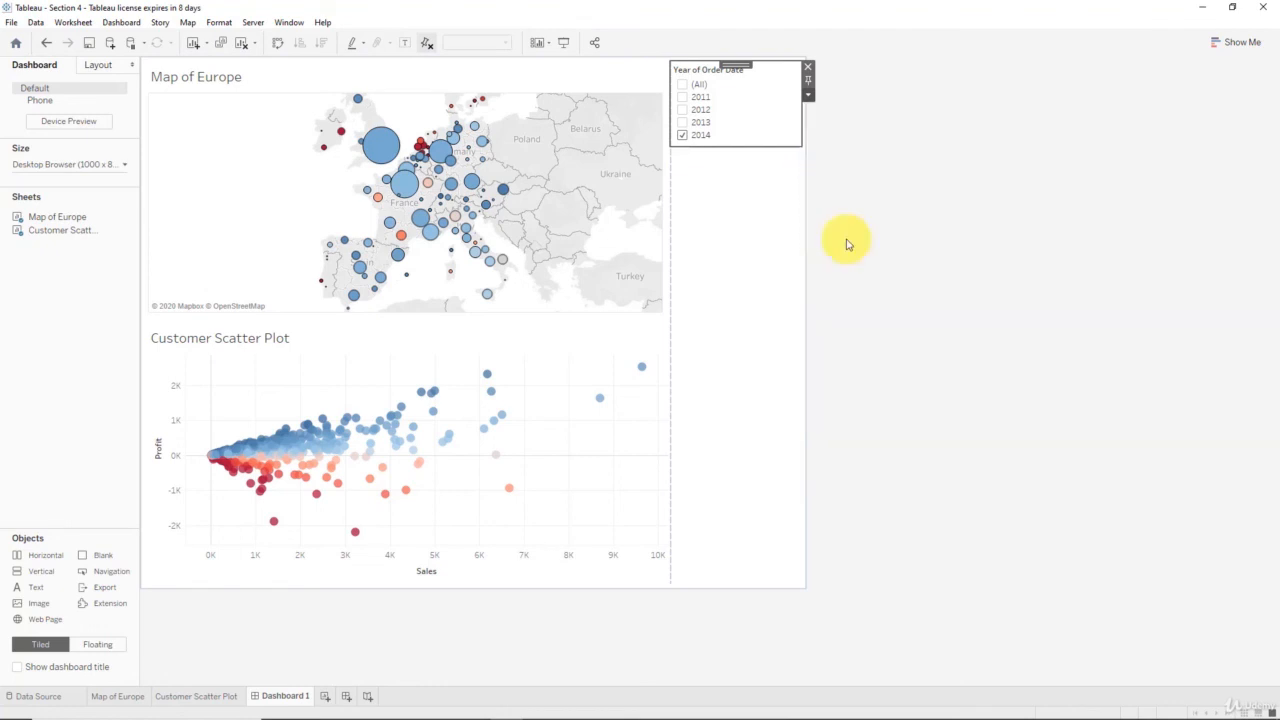
pyautogui.click(809, 95)
pyautogui.moveTo(850, 162)
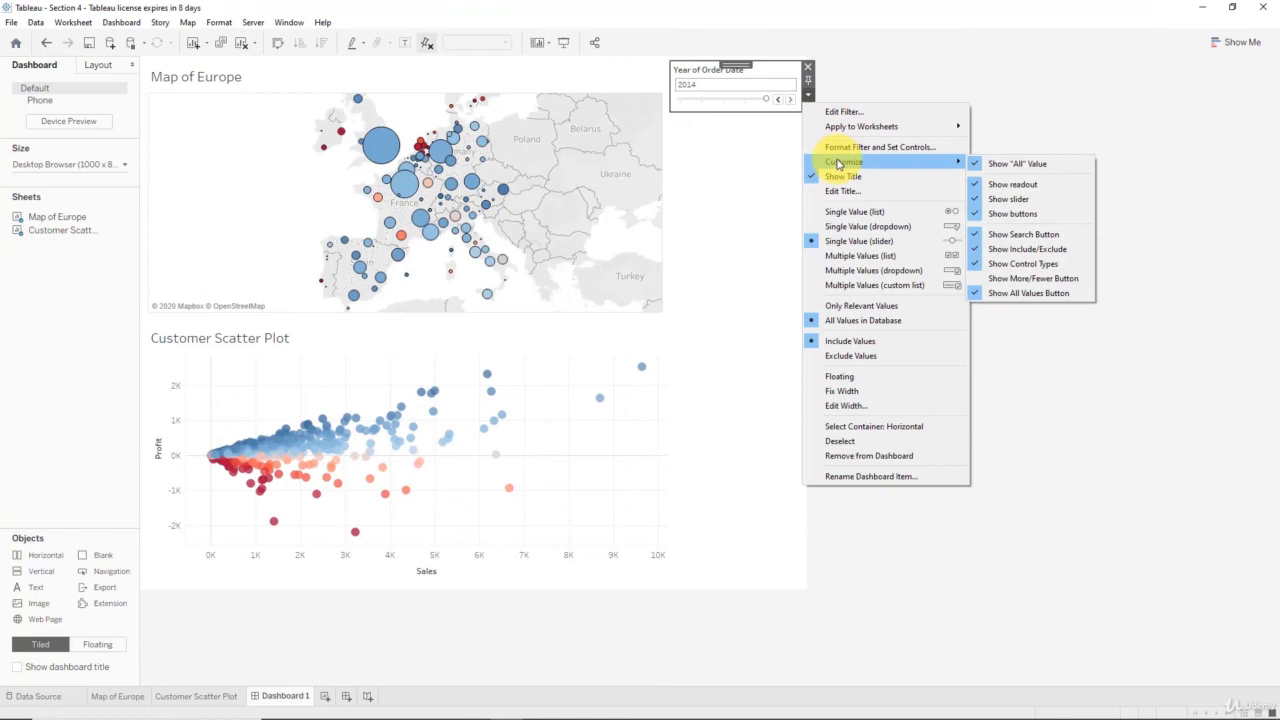
pyautogui.click(1029, 166)
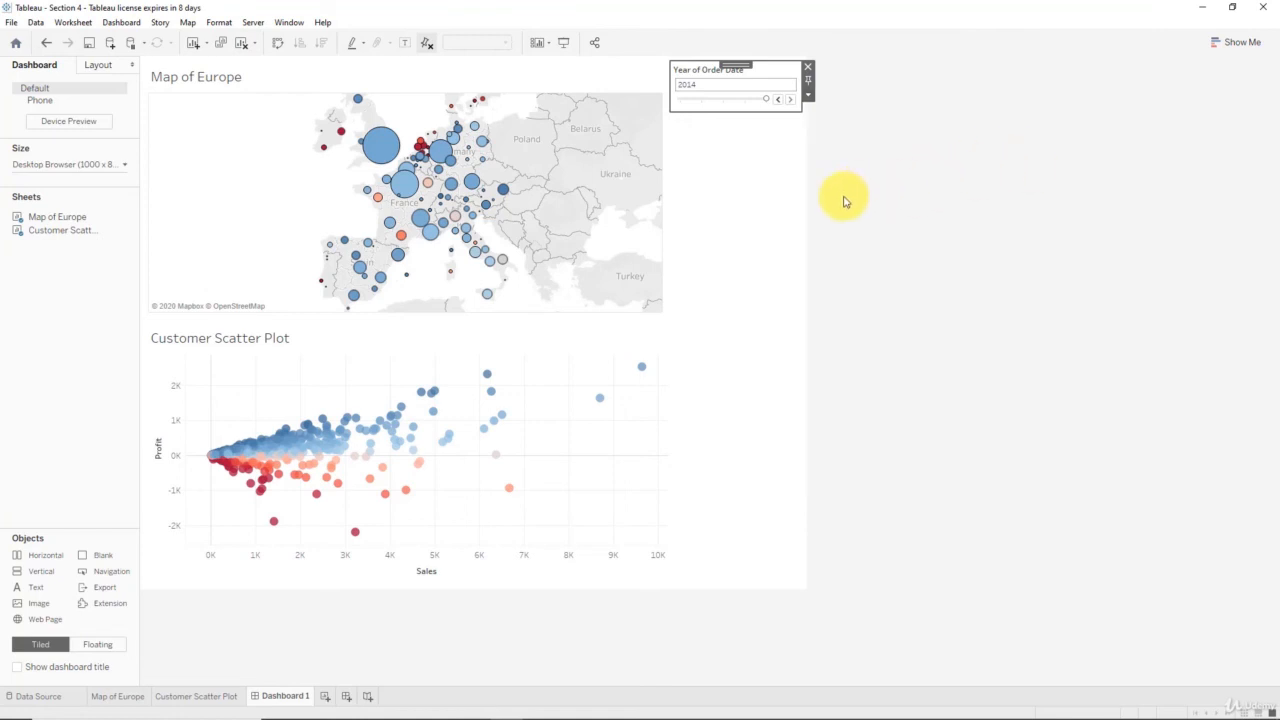
# - Test the year slider by stepping it back to 2011 and forward to 2013, watching both charts
pyautogui.click(778, 100)
pyautogui.click(778, 101)
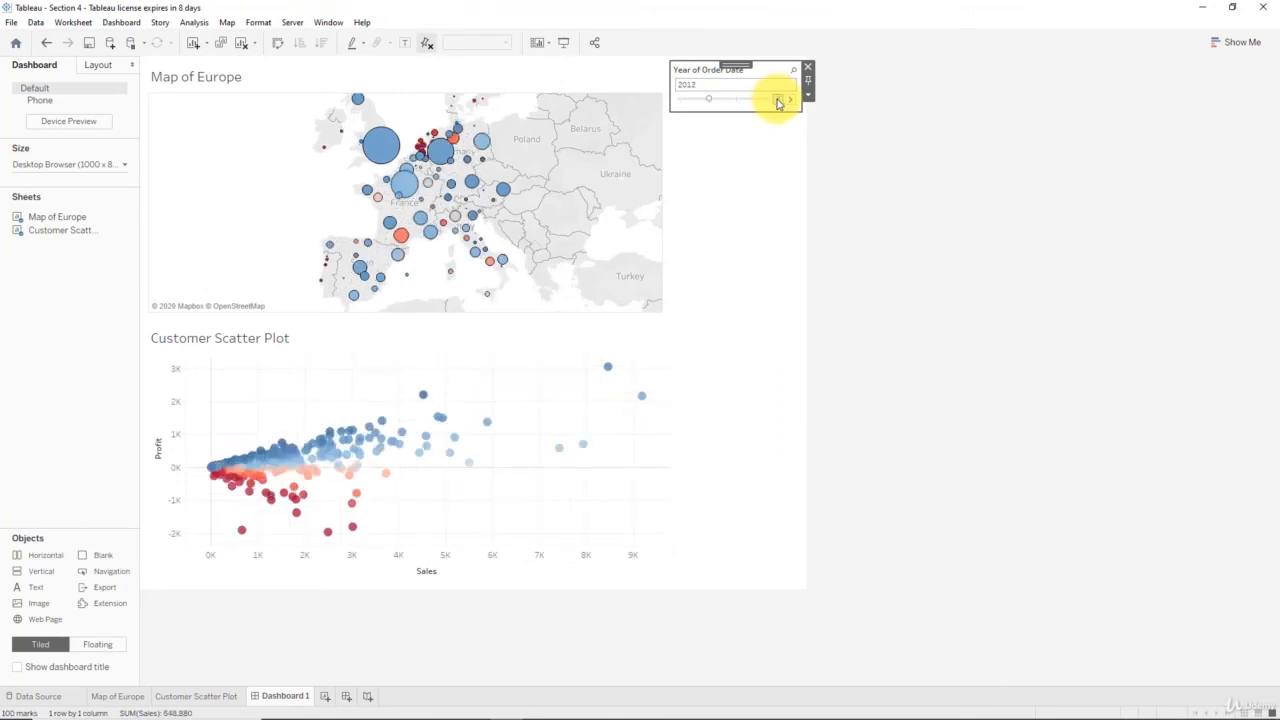
pyautogui.click(778, 101)
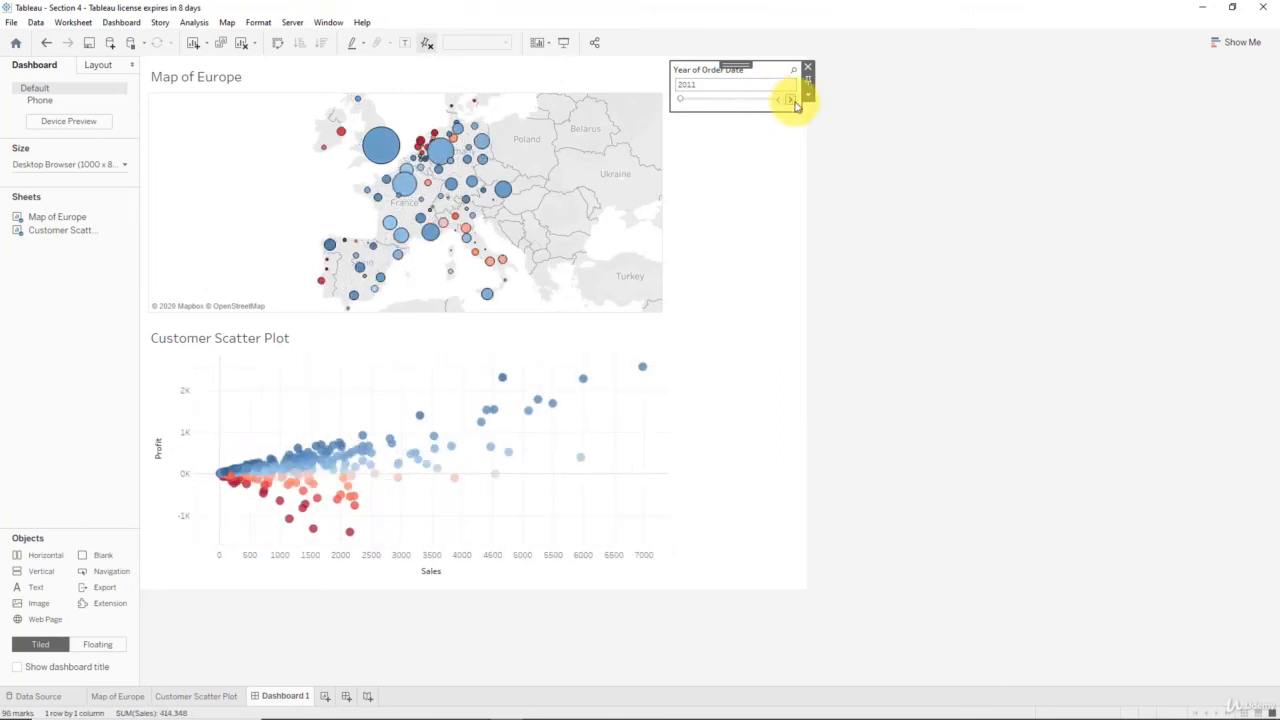
pyautogui.click(790, 101)
pyautogui.click(790, 101)
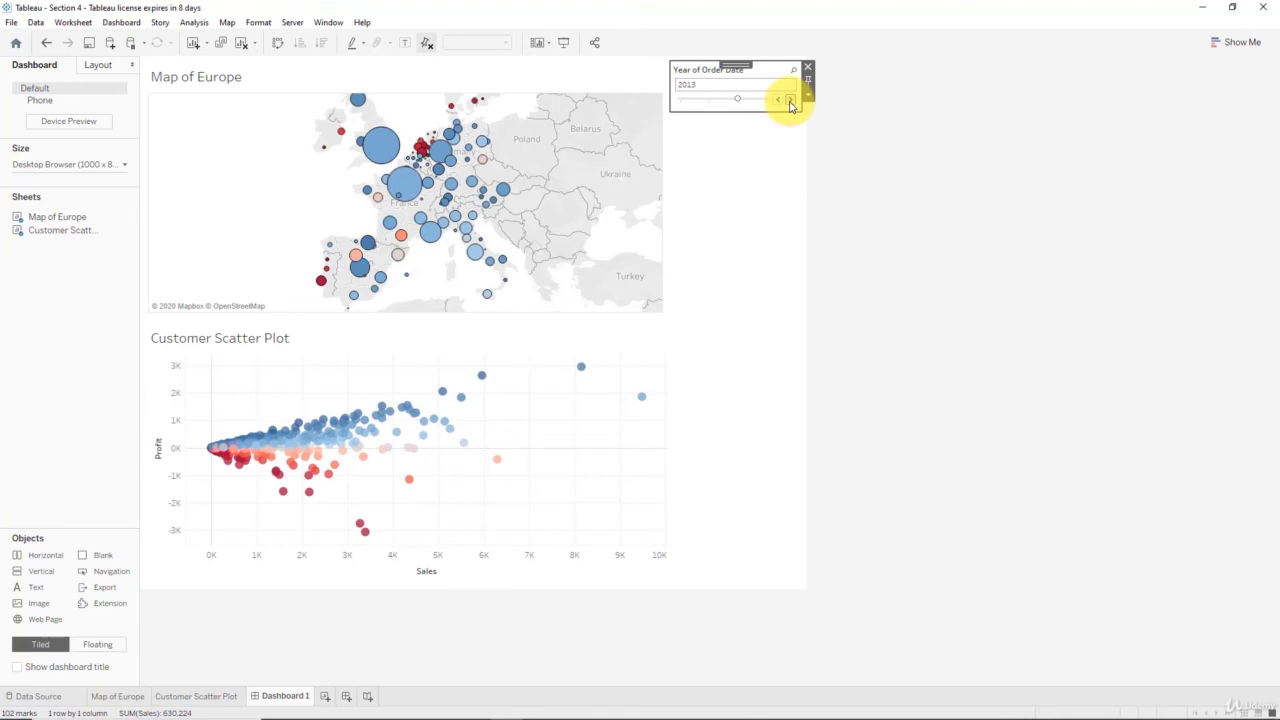
# - Check which worksheets the Year of Order Date filter is applied to, leaving the scope as it is
pyautogui.click(808, 94)
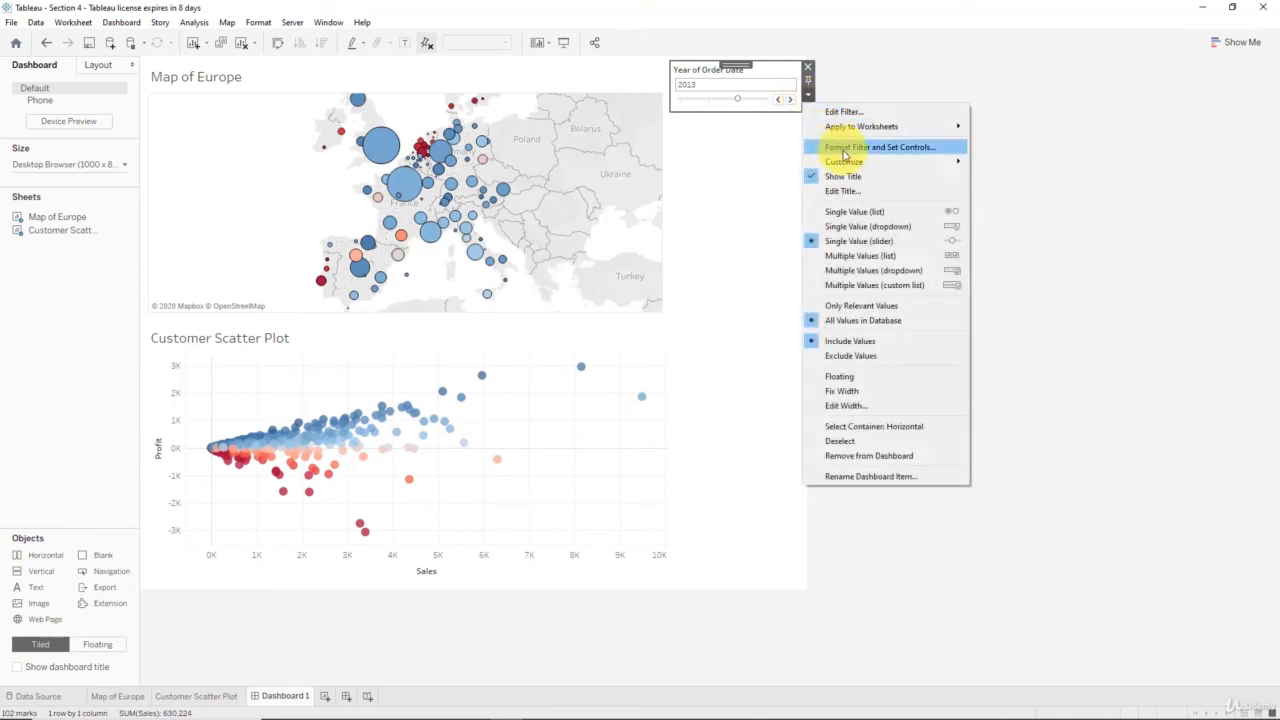
pyautogui.moveTo(886, 128)
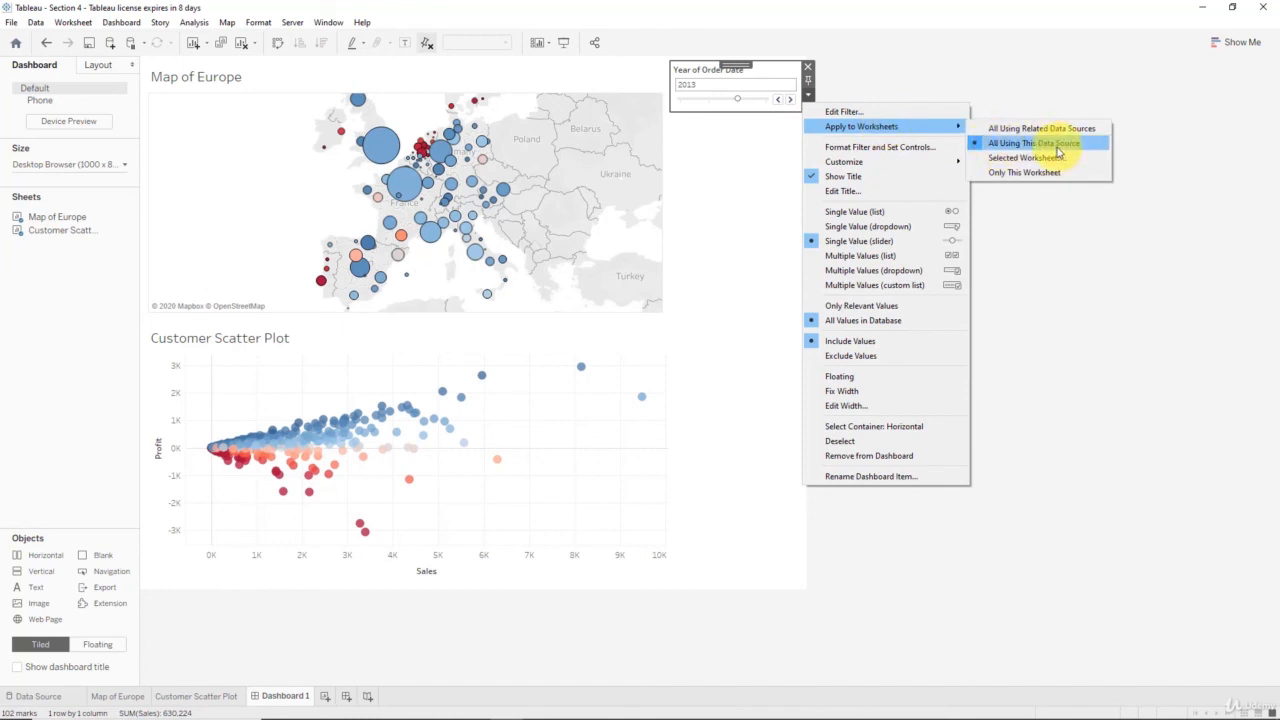
pyautogui.click(755, 172)
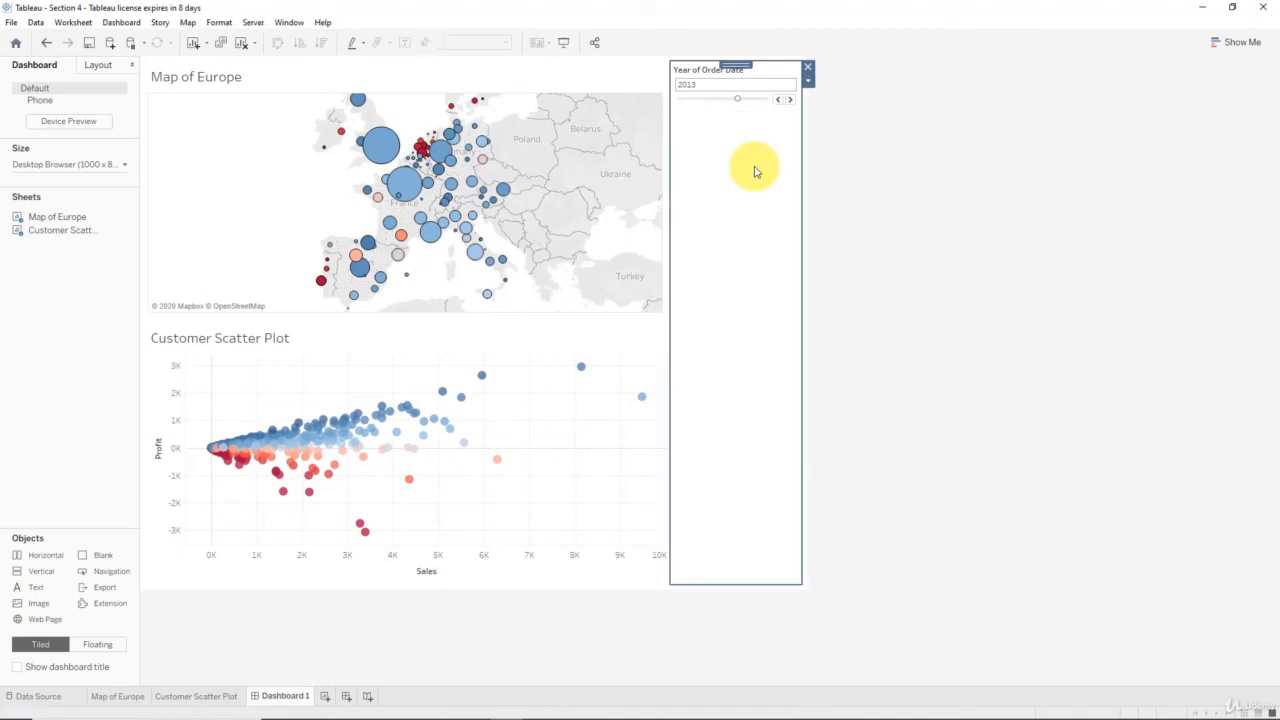
# - Step the Year of Order Date slider back and forth through the years, finishing on 2011
pyautogui.click(779, 101)
pyautogui.click(779, 101)
pyautogui.click(790, 100)
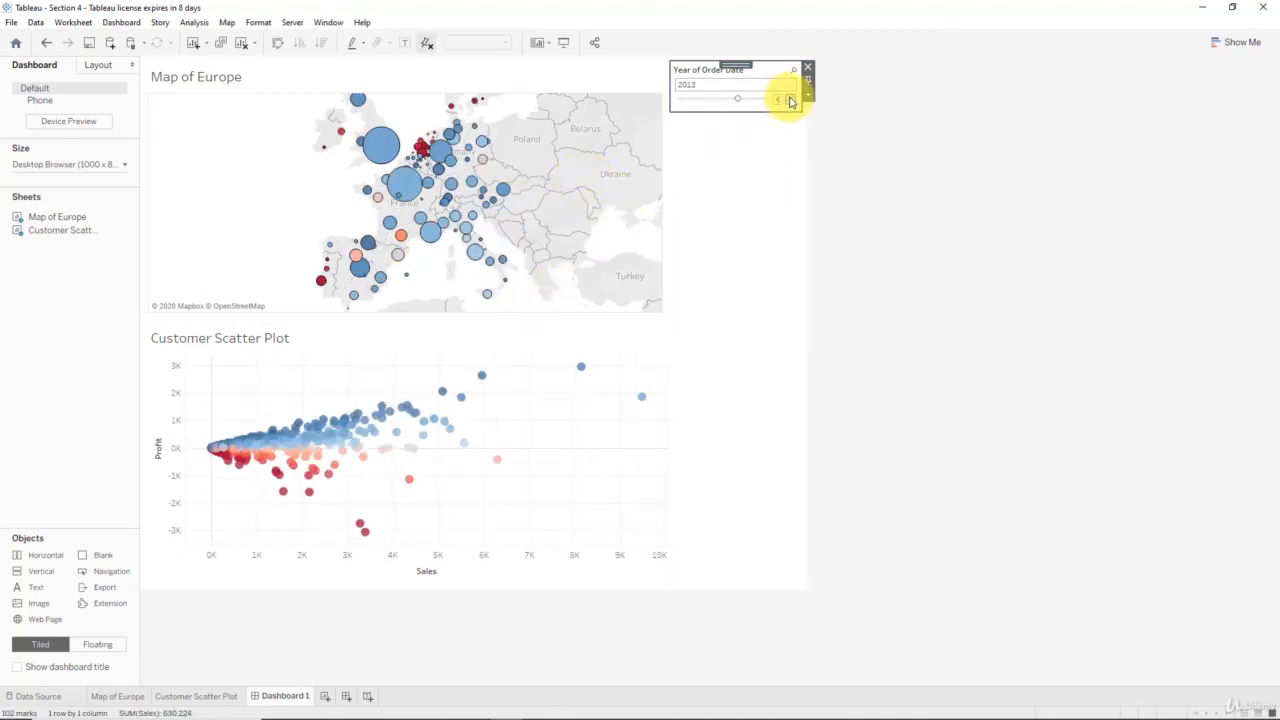
pyautogui.click(788, 100)
pyautogui.click(779, 101)
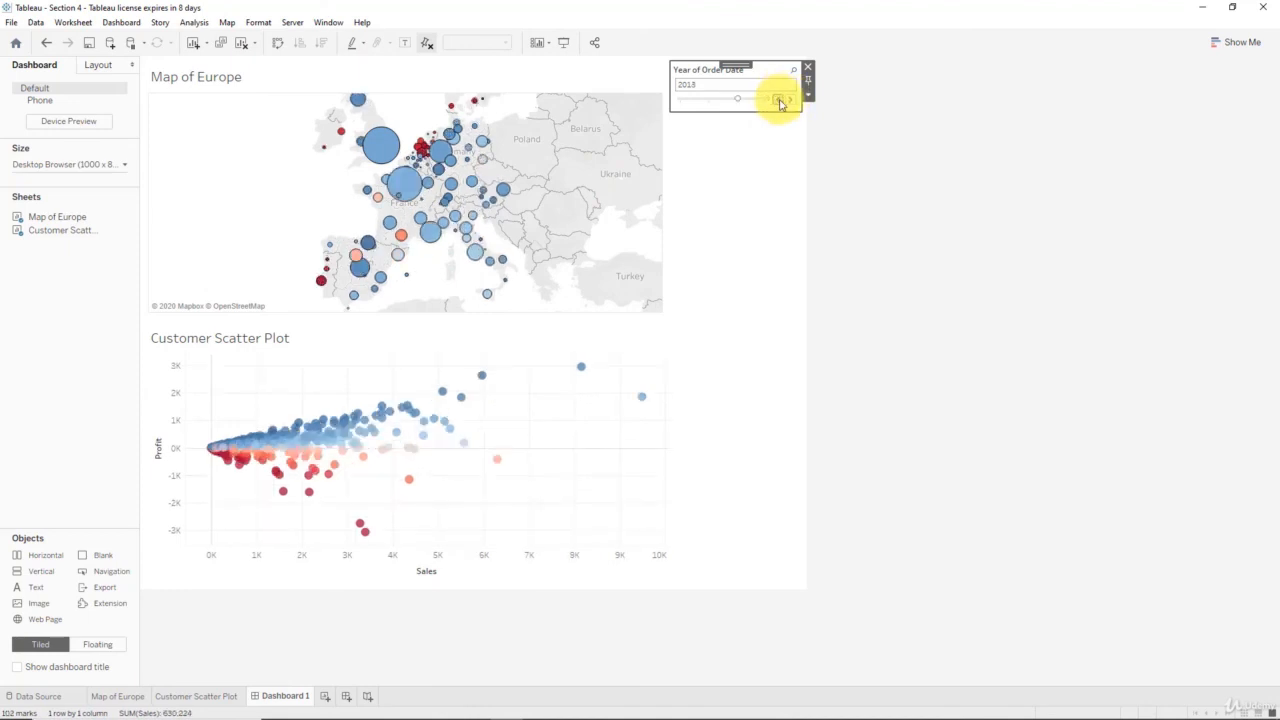
pyautogui.click(779, 101)
pyautogui.click(779, 101)
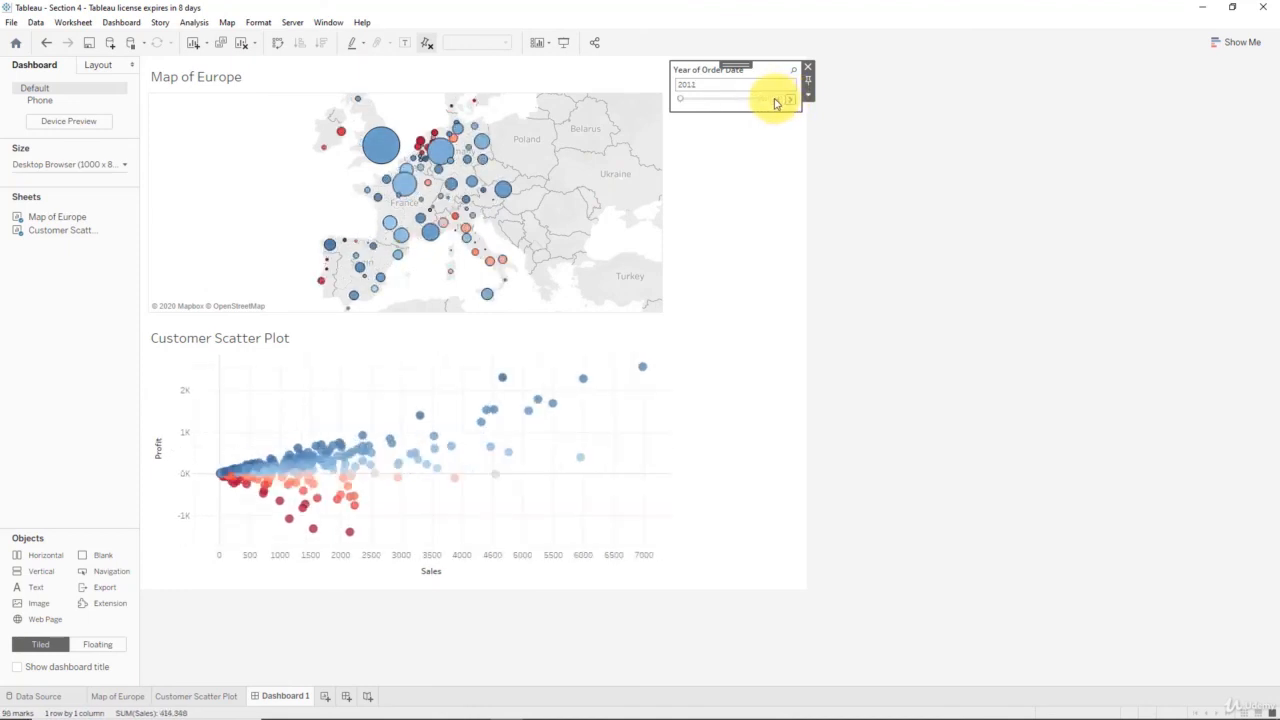